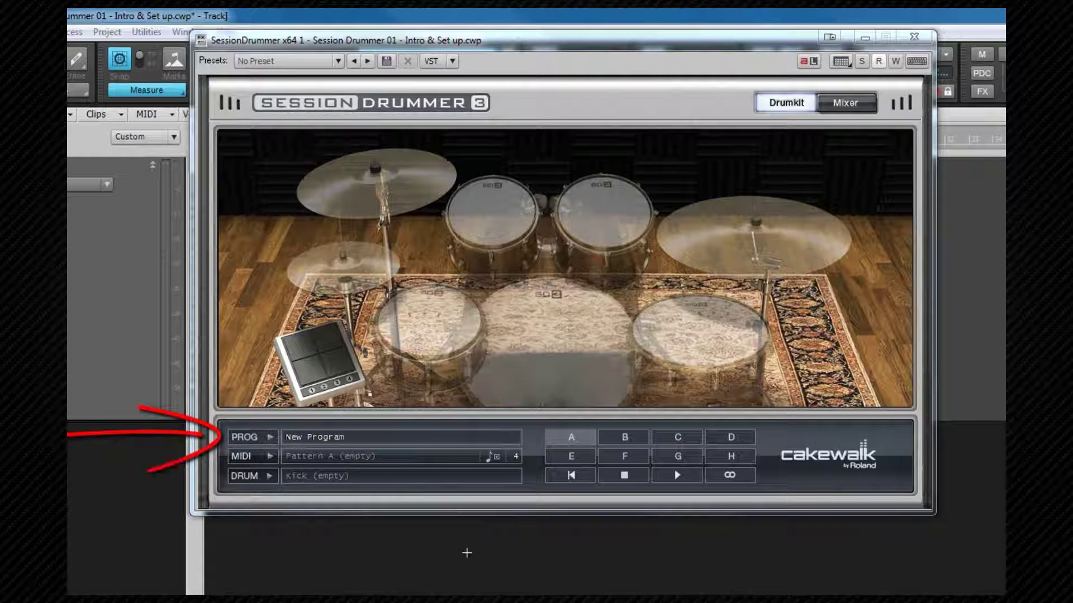
Load StevenSlate_OldZepKit_Dry.prog from the Acoustic programs folder into Session Drummer 3
{"action": "left_click", "coordinate": [274, 437]}
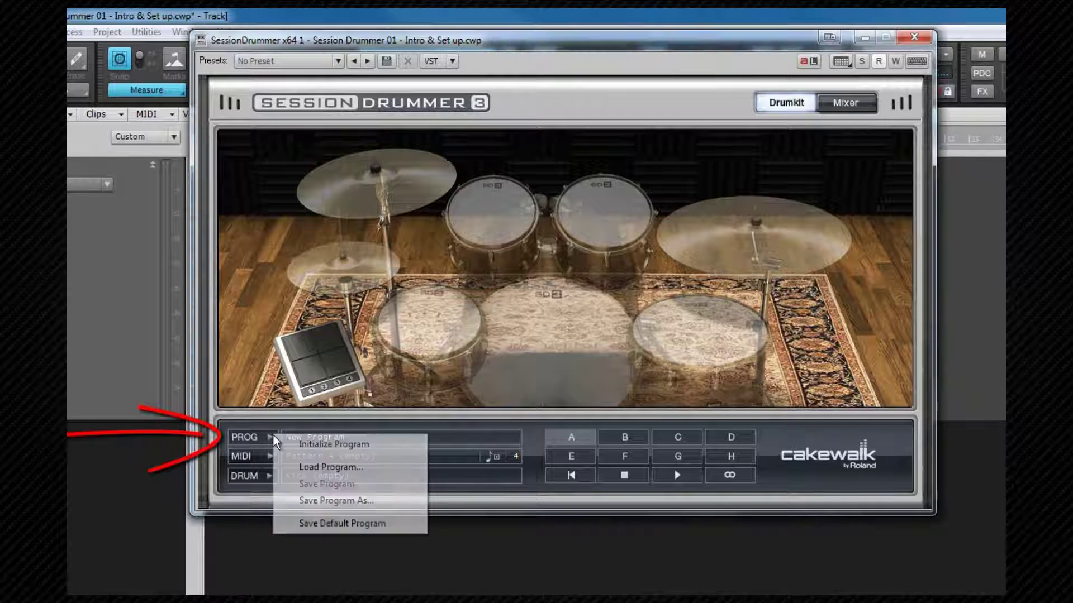
{"action": "left_click", "coordinate": [307, 467]}
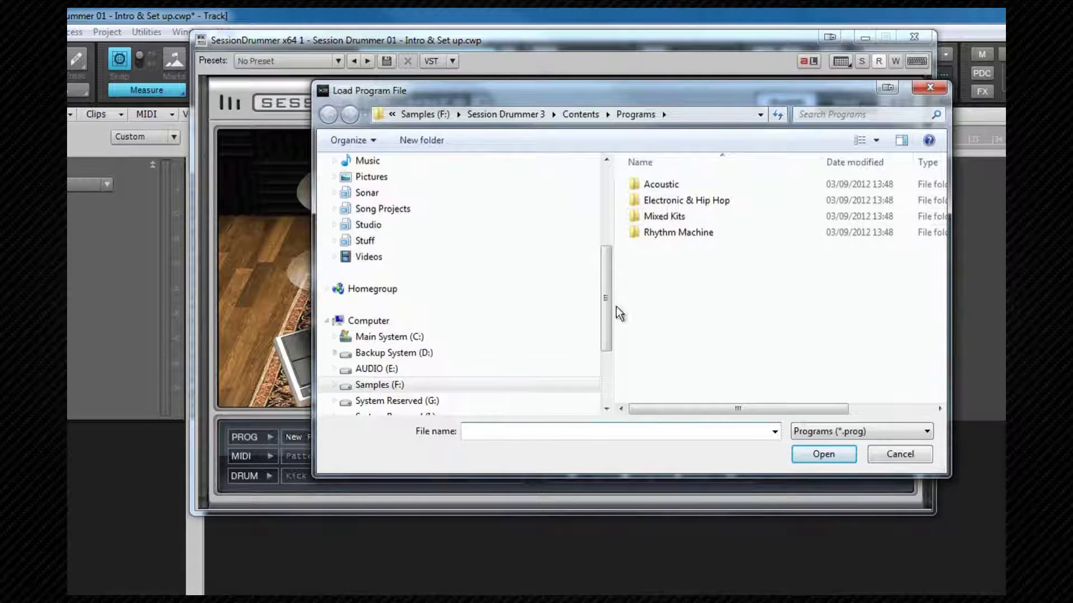
{"action": "double_click", "coordinate": [656, 191]}
{"action": "left_click_drag", "start_coordinate": [943, 276], "coordinate": [936, 339]}
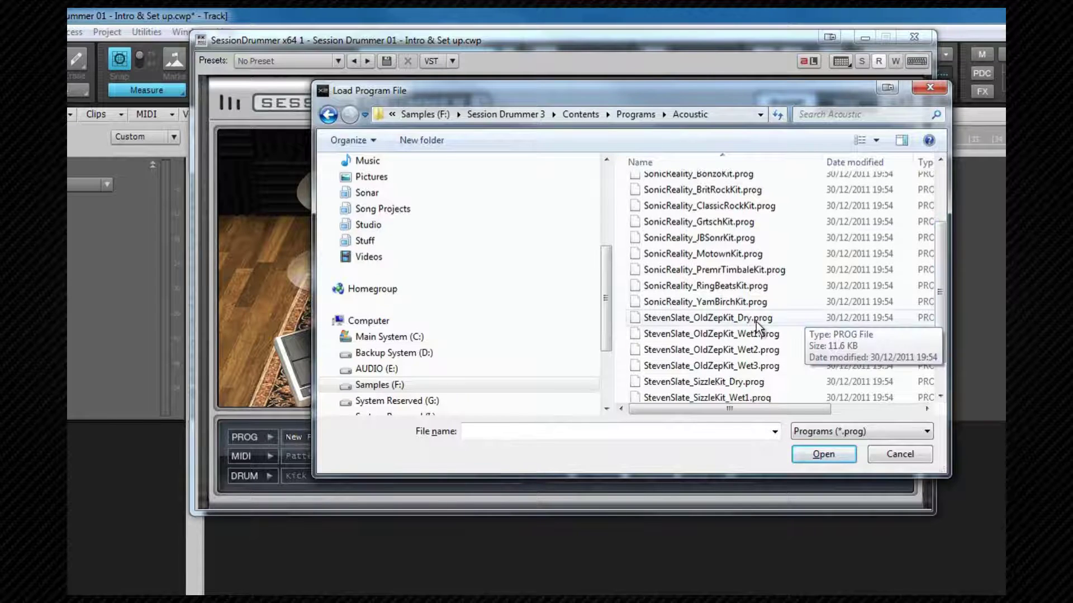
{"action": "double_click", "coordinate": [726, 318]}
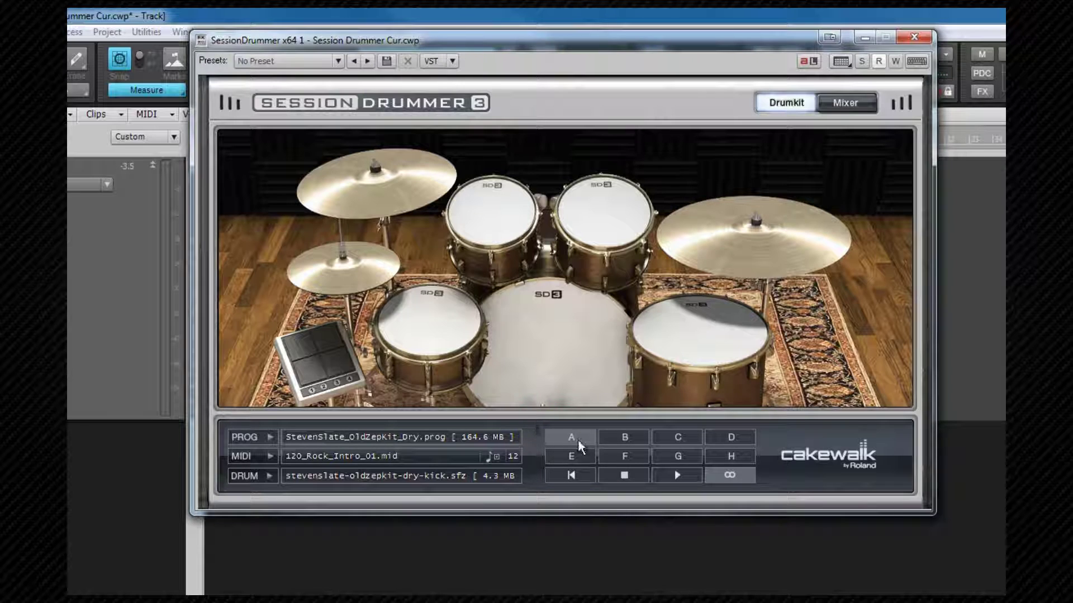
Play pattern A, then Verse pattern B, and stop on pattern C (085_Rock_PreChorus_01)
{"action": "left_click", "coordinate": [663, 476]}
{"action": "left_click", "coordinate": [631, 475]}
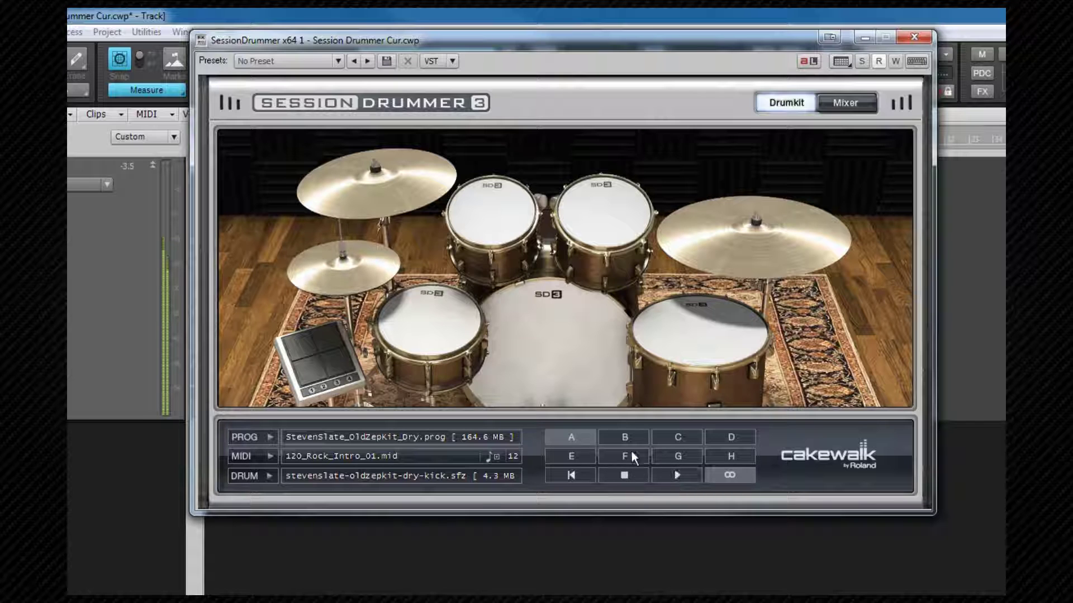
{"action": "left_click", "coordinate": [627, 437]}
{"action": "left_click", "coordinate": [668, 474]}
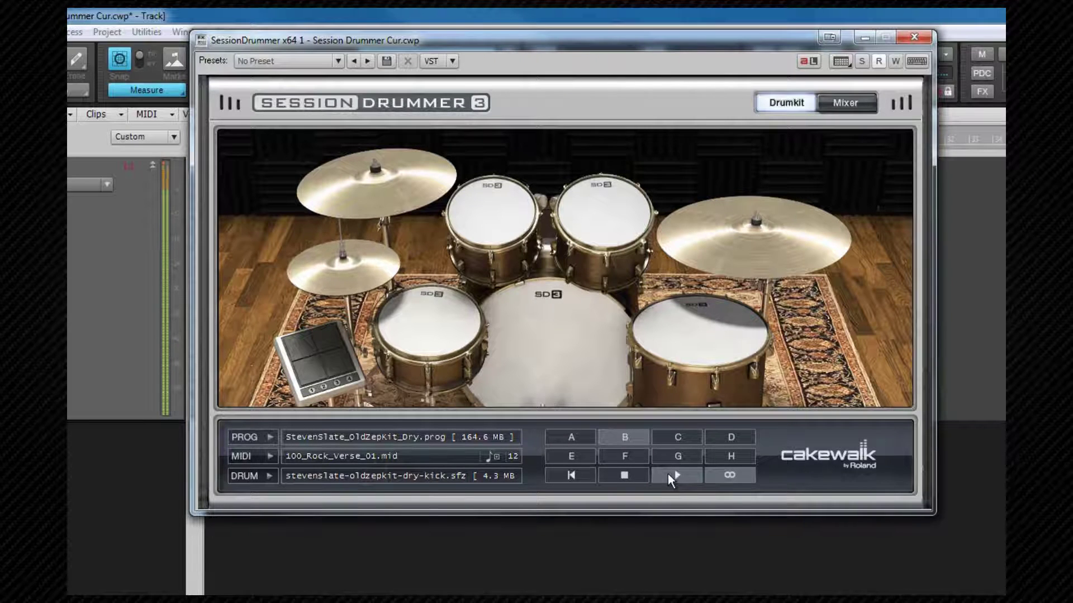
{"action": "left_click", "coordinate": [673, 437]}
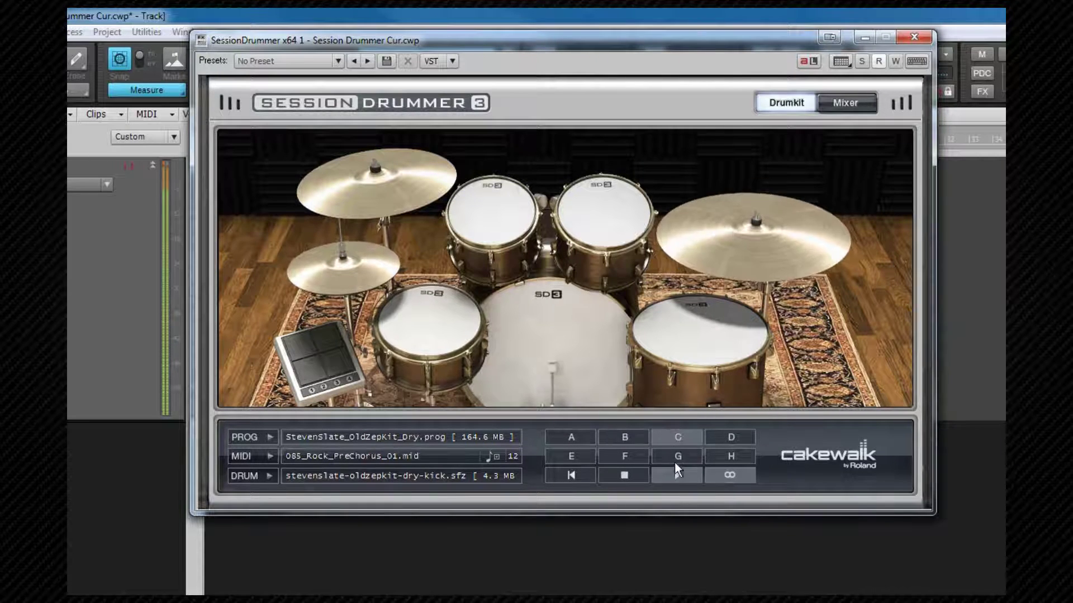
{"action": "left_click", "coordinate": [633, 475]}
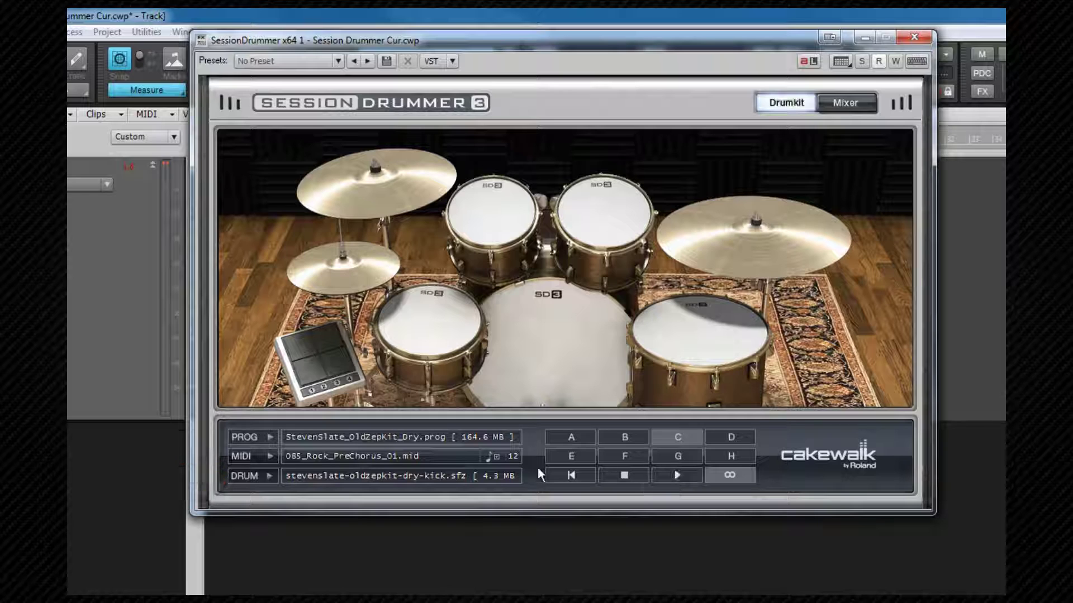
Check the DRUM menu, audition snare, rack tom and floor tom, then show the snare's note options
{"action": "left_click", "coordinate": [265, 477]}
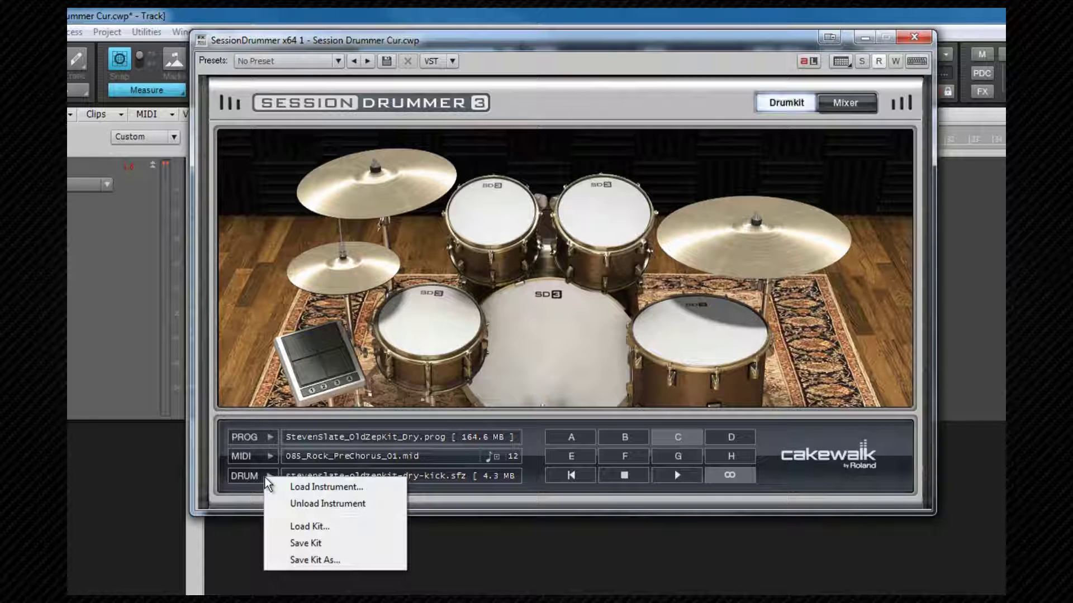
{"action": "left_click", "coordinate": [571, 103]}
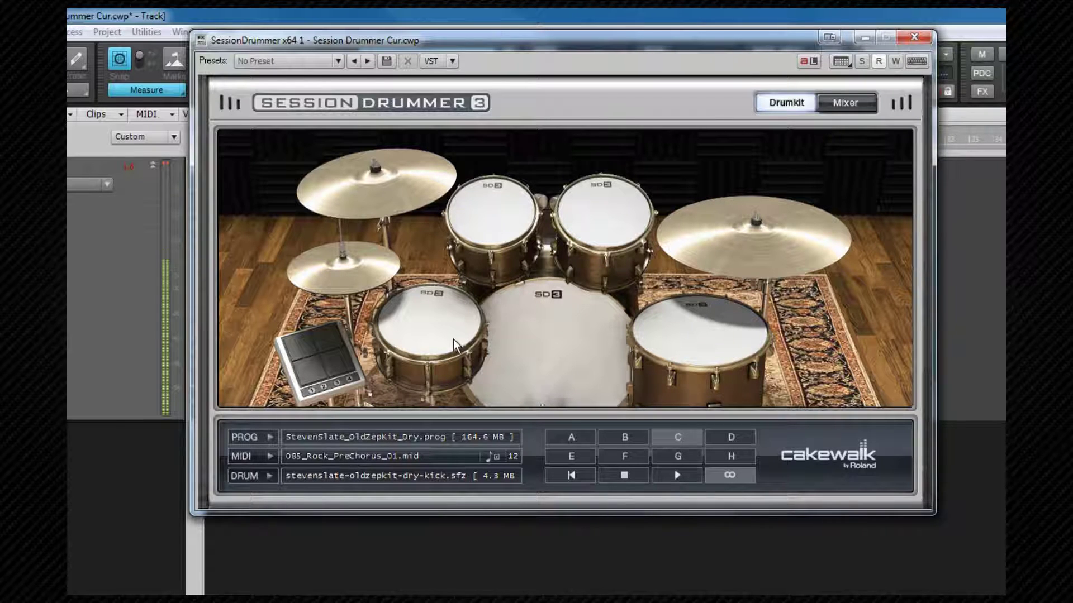
{"action": "left_click", "coordinate": [441, 322]}
{"action": "left_click", "coordinate": [505, 223]}
{"action": "left_click", "coordinate": [659, 333]}
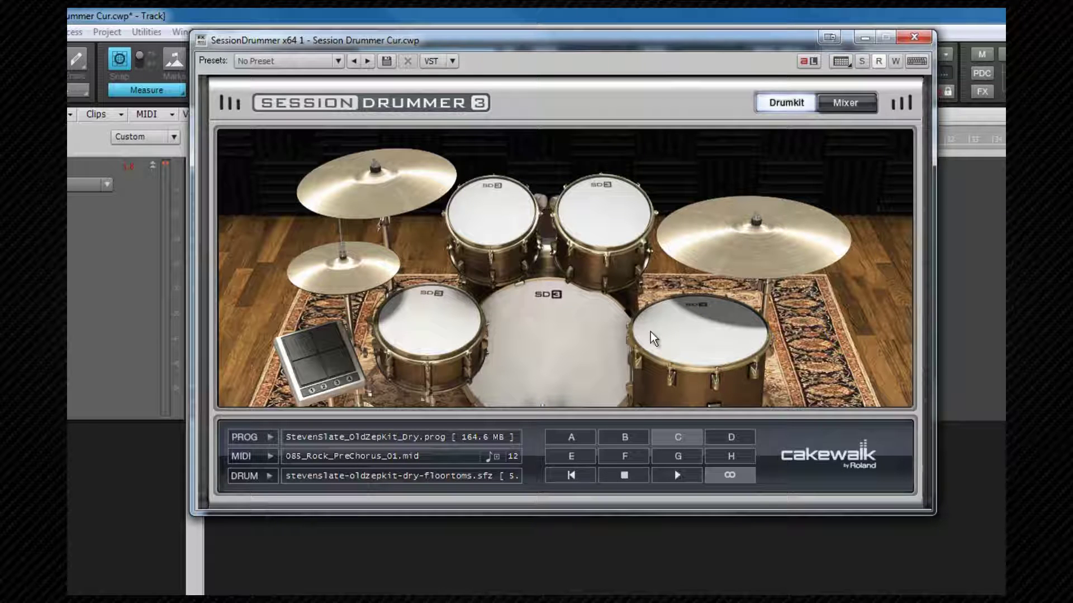
{"action": "right_click", "coordinate": [449, 326]}
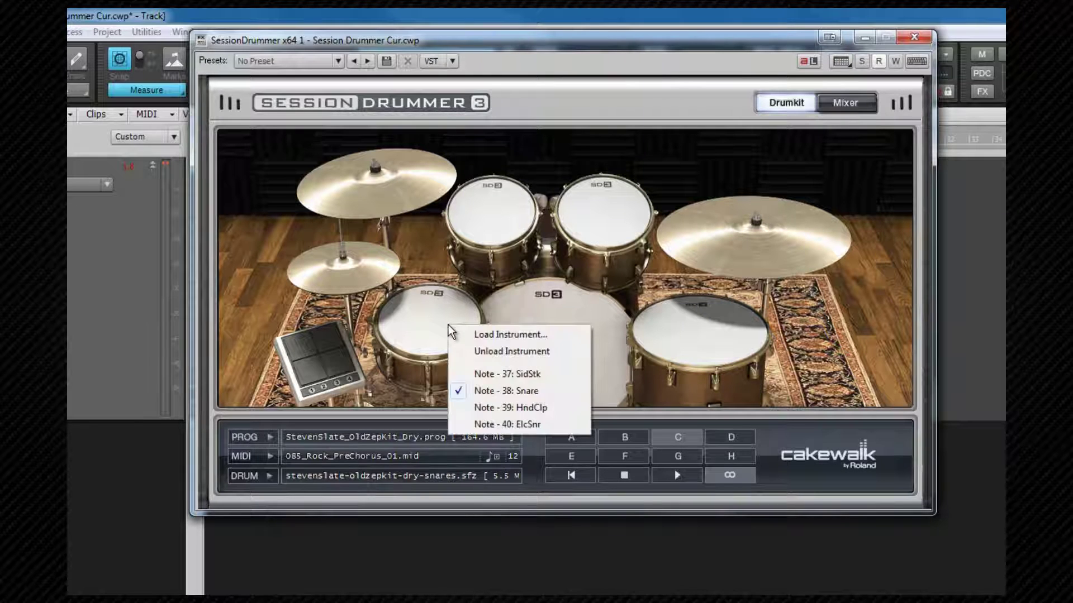
Dismiss the snare's options and move the drummer window aside to reveal the tracks
{"action": "left_click", "coordinate": [532, 109]}
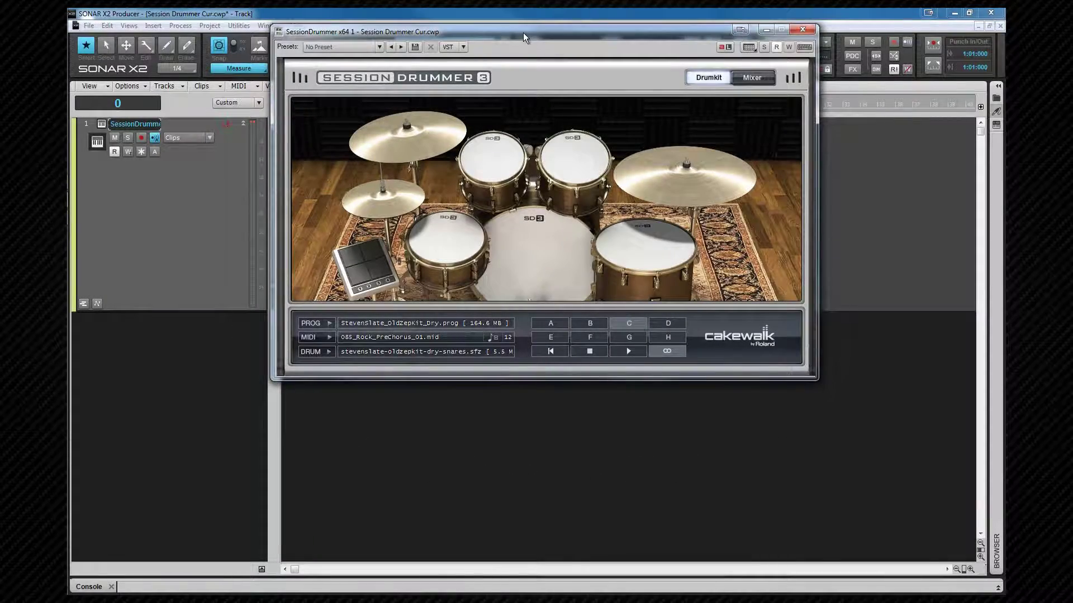
{"action": "left_click_drag", "start_coordinate": [523, 32], "coordinate": [717, 251]}
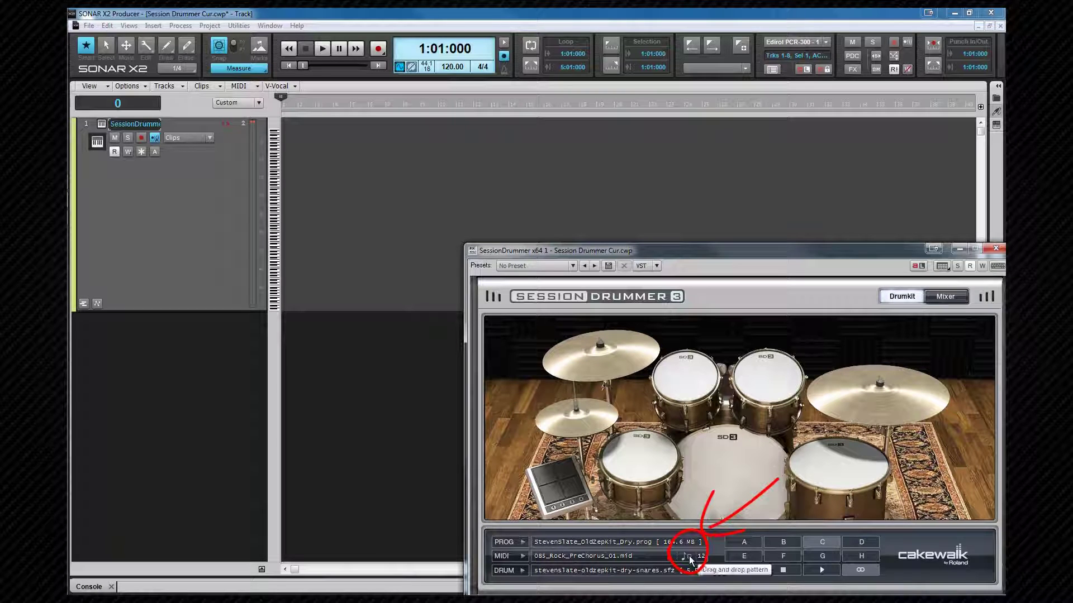
Place 085_Rock_PreChorus_01 and 100_Rock_Verse_01 clips consecutively on the track, play, then undo the Verse clip
{"action": "left_click_drag", "start_coordinate": [691, 561], "coordinate": [439, 306]}
{"action": "left_click_drag", "start_coordinate": [285, 205], "coordinate": [285, 206]}
{"action": "left_click", "coordinate": [792, 554]}
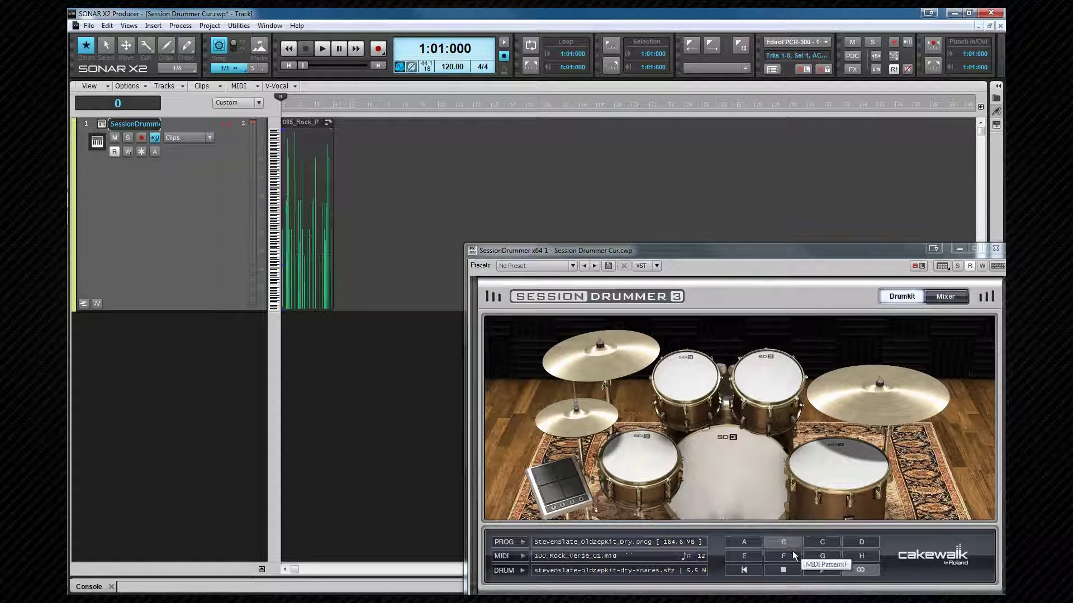
{"action": "left_click_drag", "start_coordinate": [676, 588], "coordinate": [768, 550]}
{"action": "left_click_drag", "start_coordinate": [743, 593], "coordinate": [774, 567]}
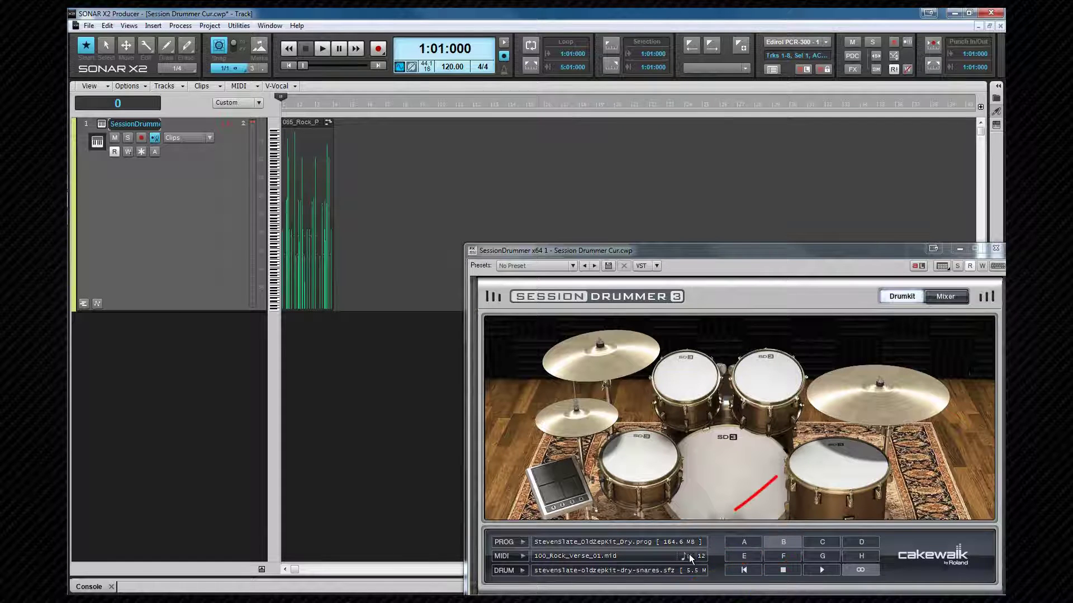
{"action": "mouse_move", "coordinate": [689, 555]}
{"action": "left_mouse_down"}
{"action": "mouse_move", "coordinate": [396, 194]}
{"action": "mouse_move", "coordinate": [338, 183]}
{"action": "left_mouse_up"}
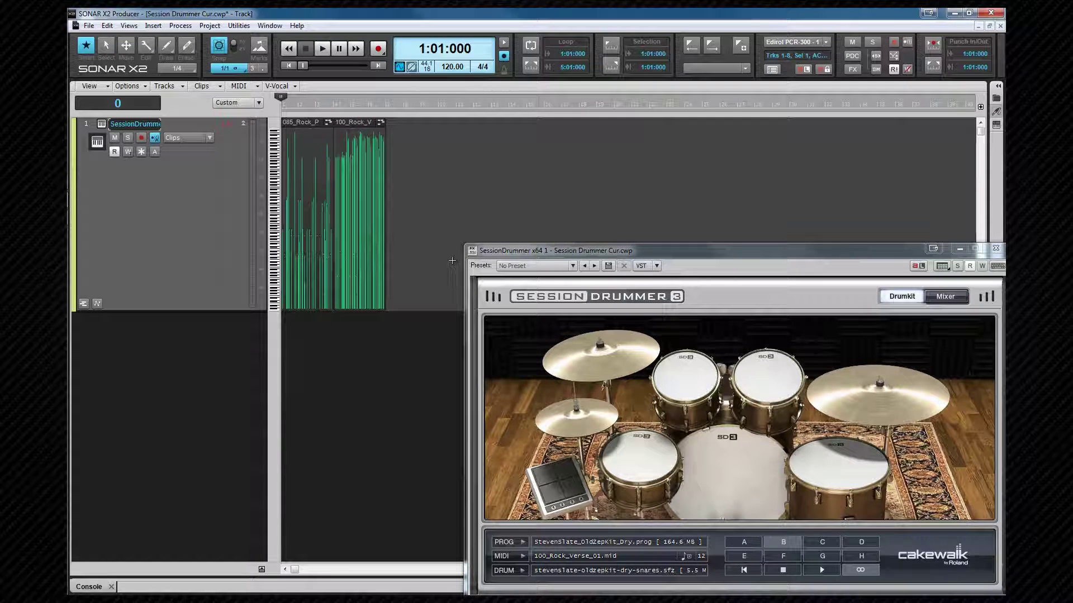
{"action": "key", "text": "space"}
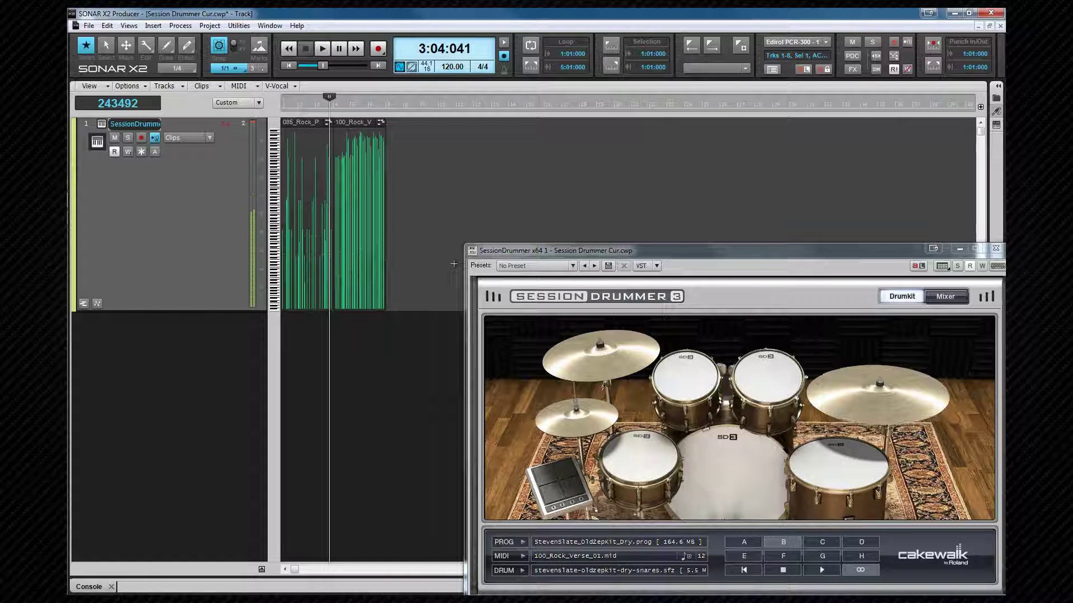
{"action": "key", "text": "ctrl+z"}
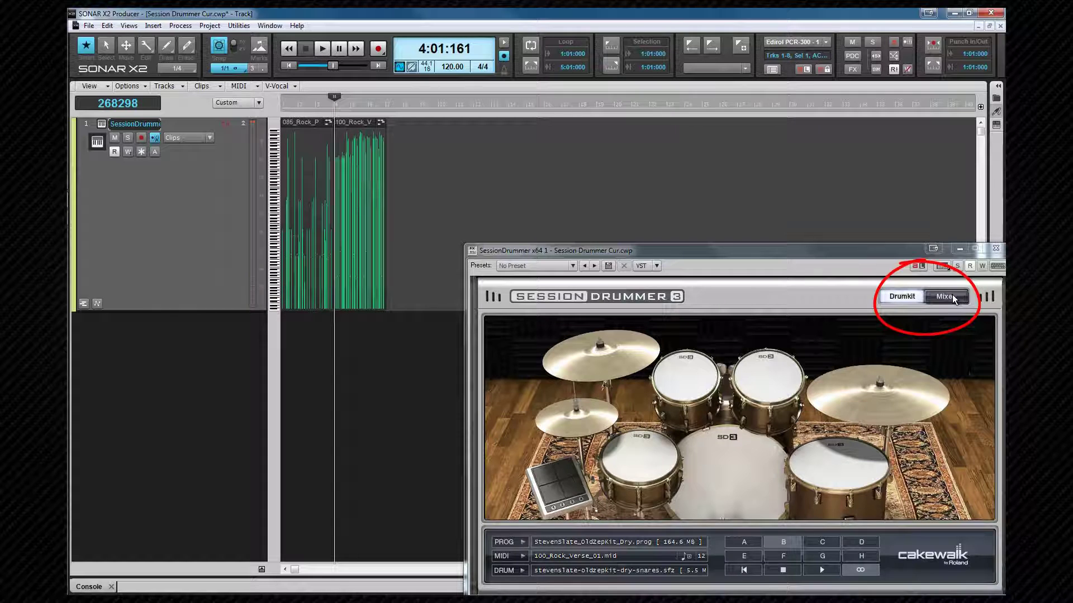
On the Mixer page, audition the kick, confirm the hi-hat's note 42, and show channel 1's outputs
{"action": "left_click", "coordinate": [952, 295]}
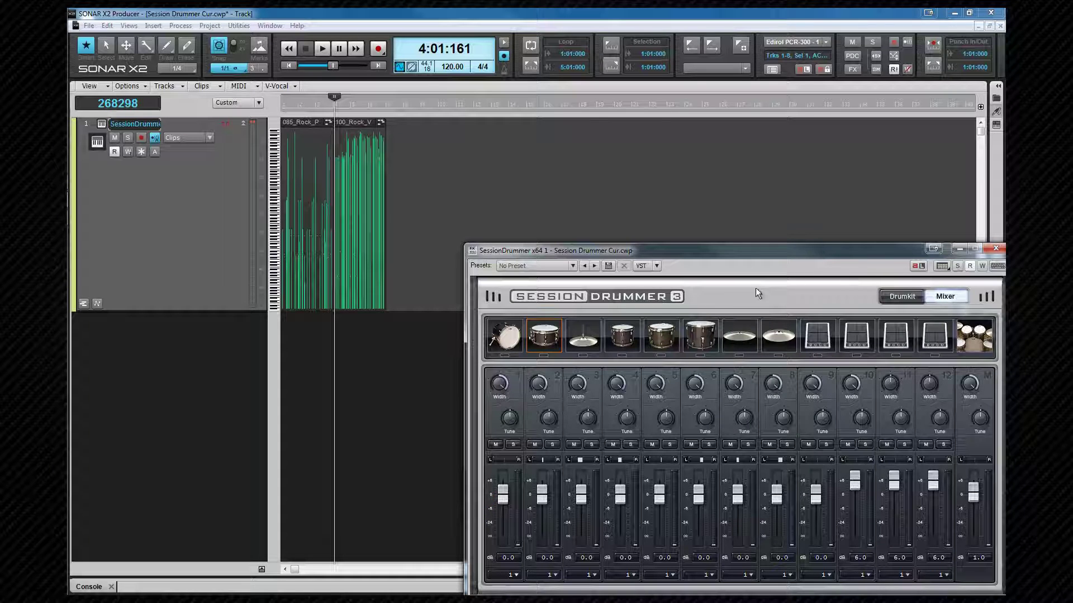
{"action": "left_click", "coordinate": [508, 336]}
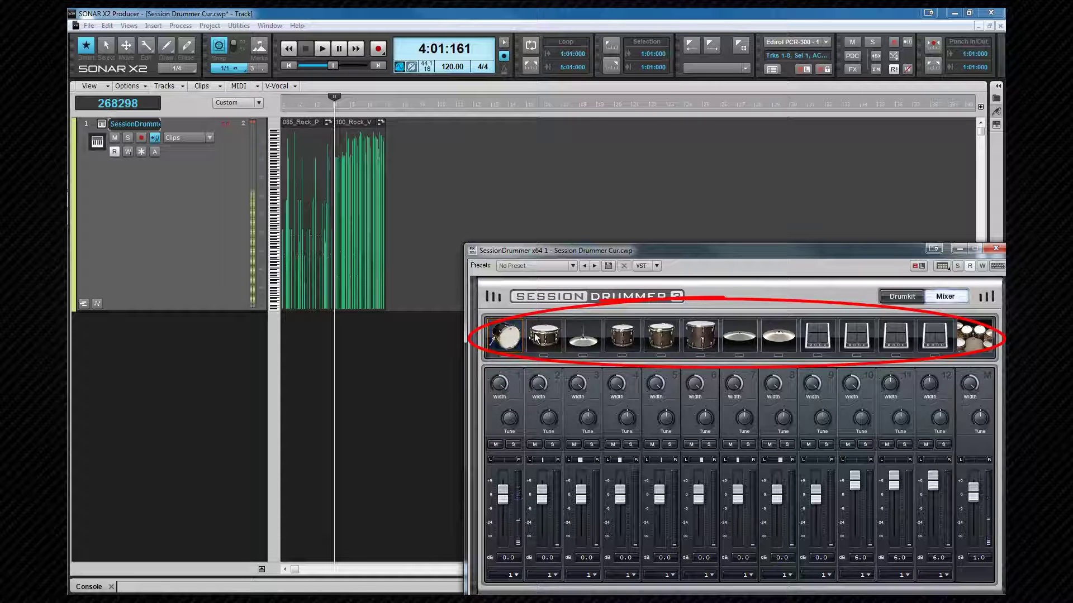
{"action": "right_click", "coordinate": [584, 335]}
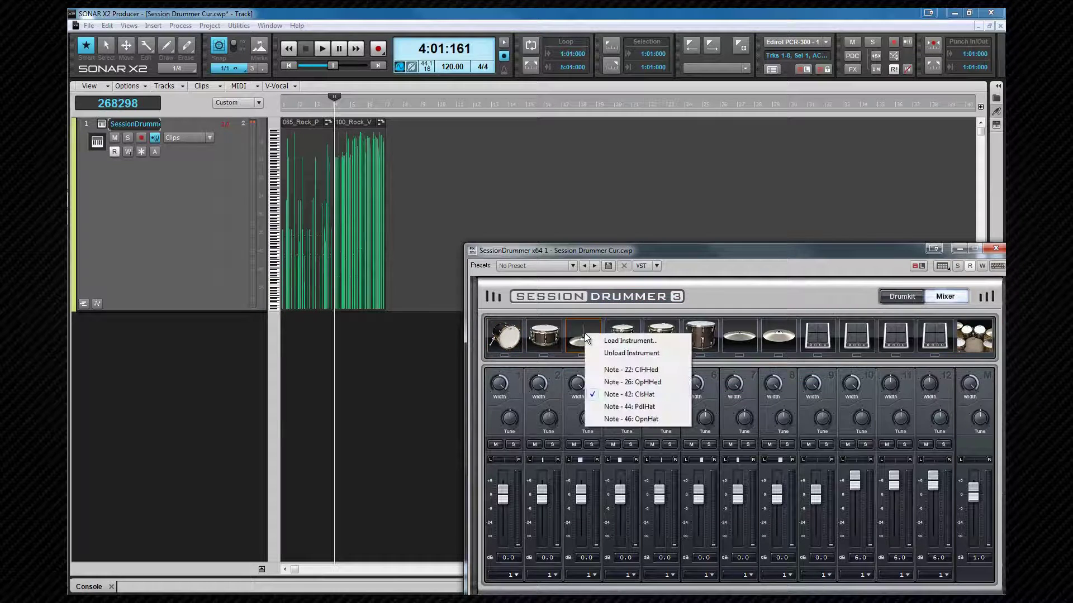
{"action": "left_click", "coordinate": [598, 252]}
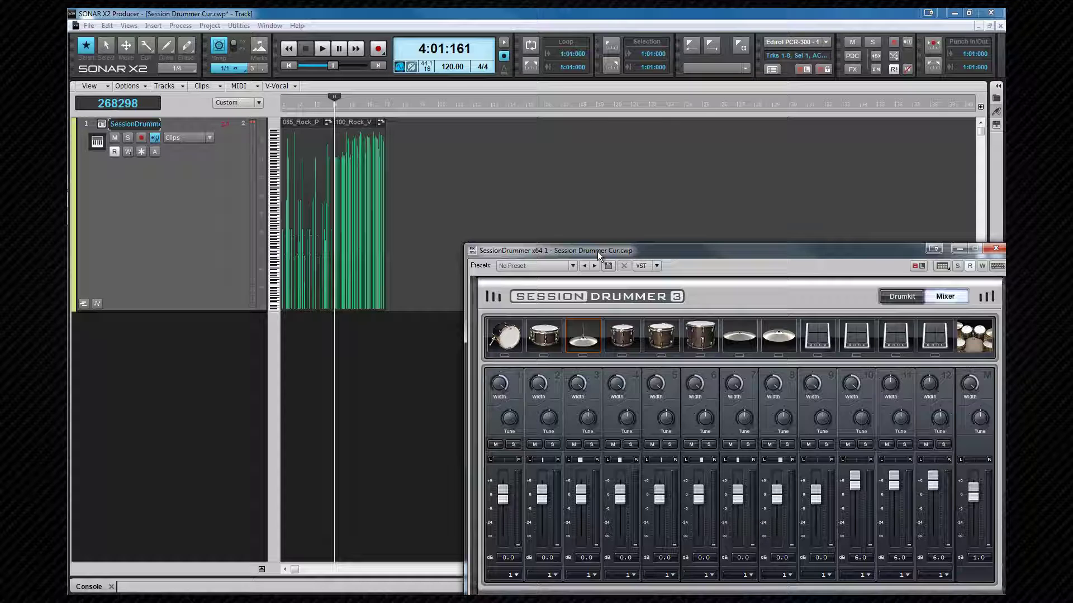
{"action": "left_click", "coordinate": [516, 574]}
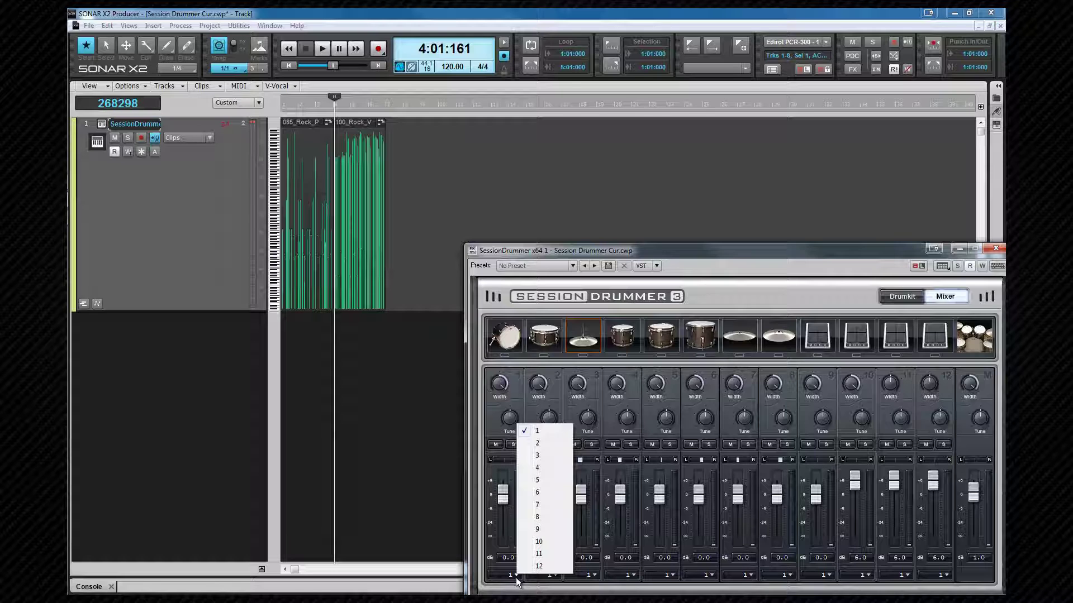
{"action": "left_click", "coordinate": [591, 579]}
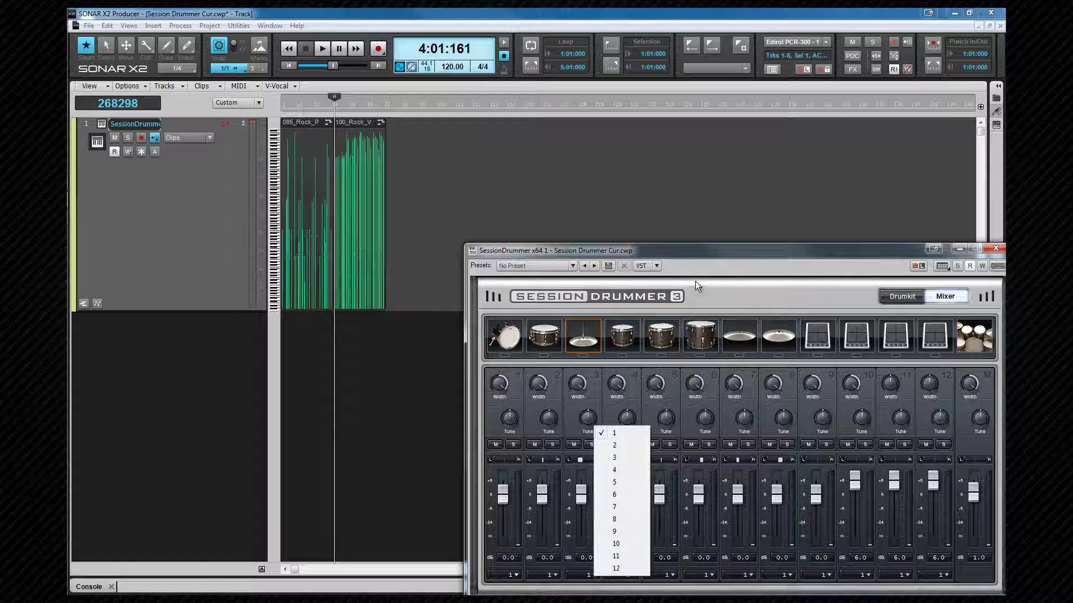
{"action": "left_click", "coordinate": [712, 253]}
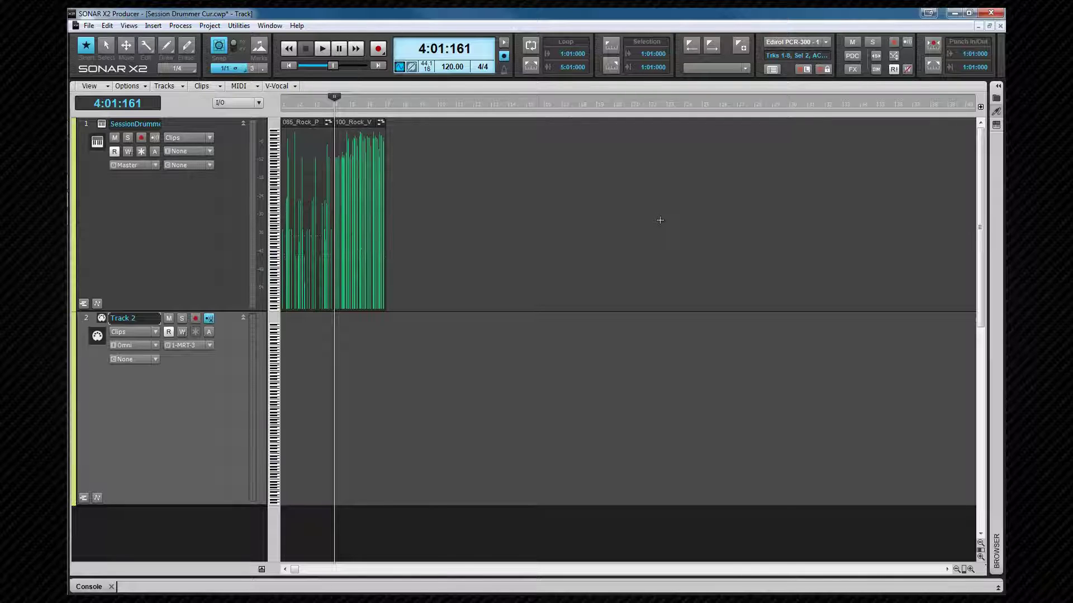
Choose Drum Map Manager... from Track 2's output dropdown
{"action": "left_click", "coordinate": [210, 346]}
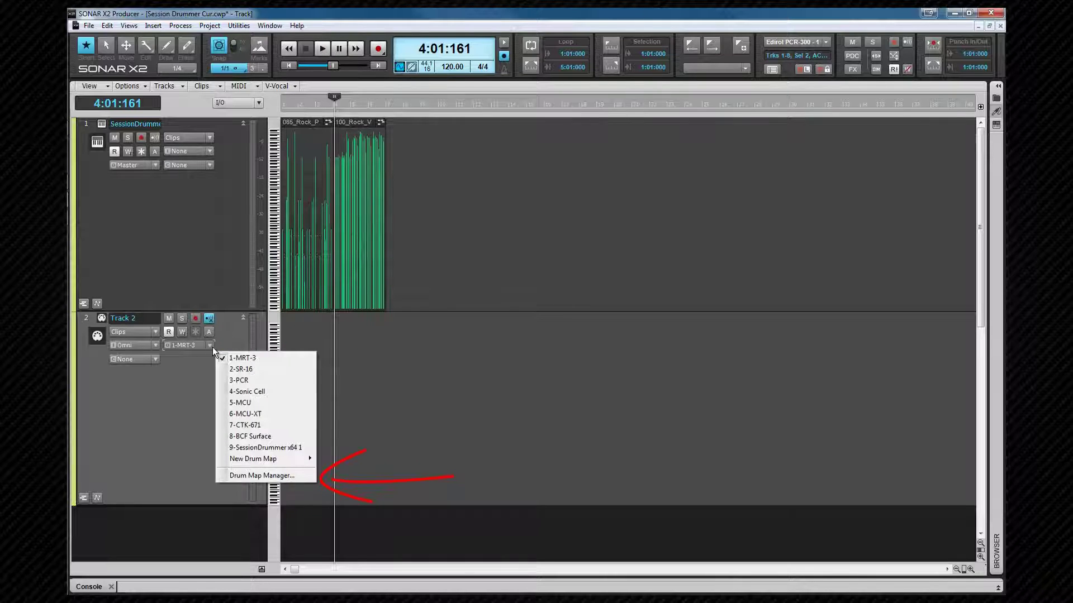
{"action": "left_click", "coordinate": [251, 474]}
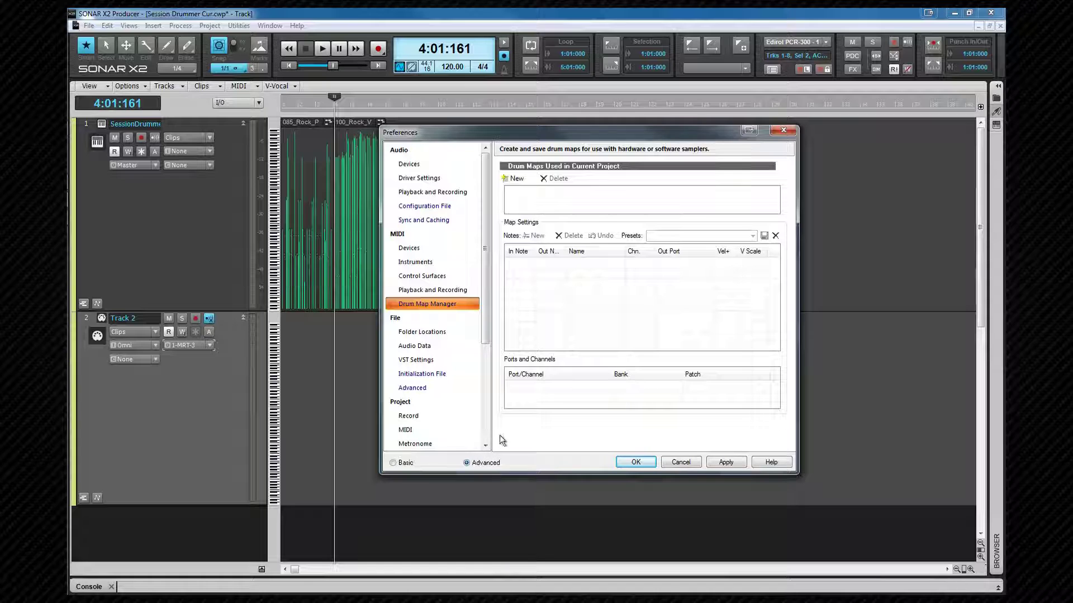
Create drum map DM1 from the GM Drums (Basic Kit) preset with Out Port 9-SessionDrummer x64 1
{"action": "left_click", "coordinate": [525, 180]}
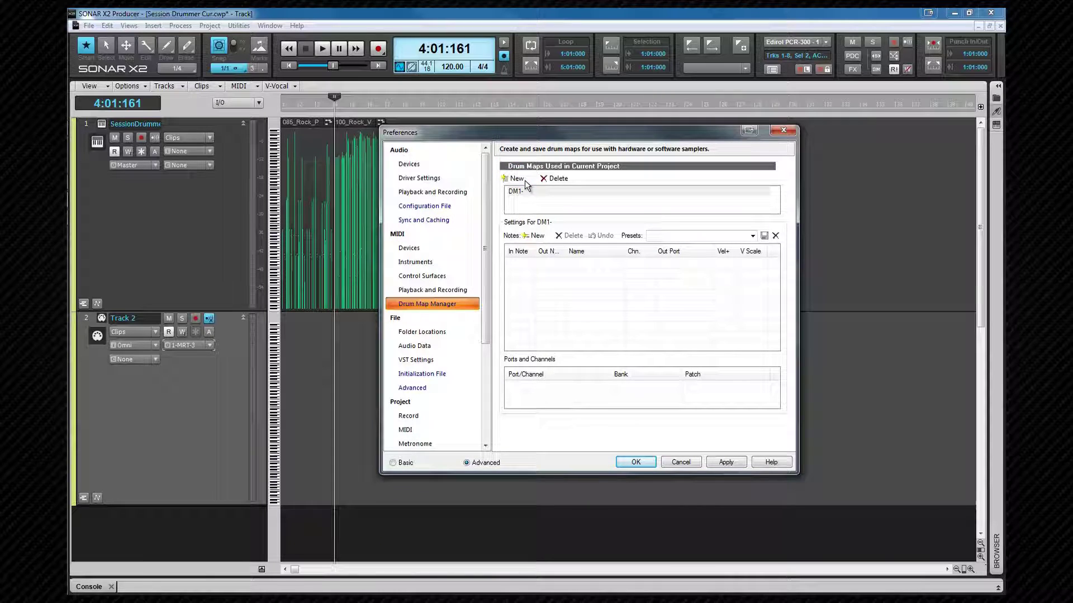
{"action": "left_click", "coordinate": [753, 236]}
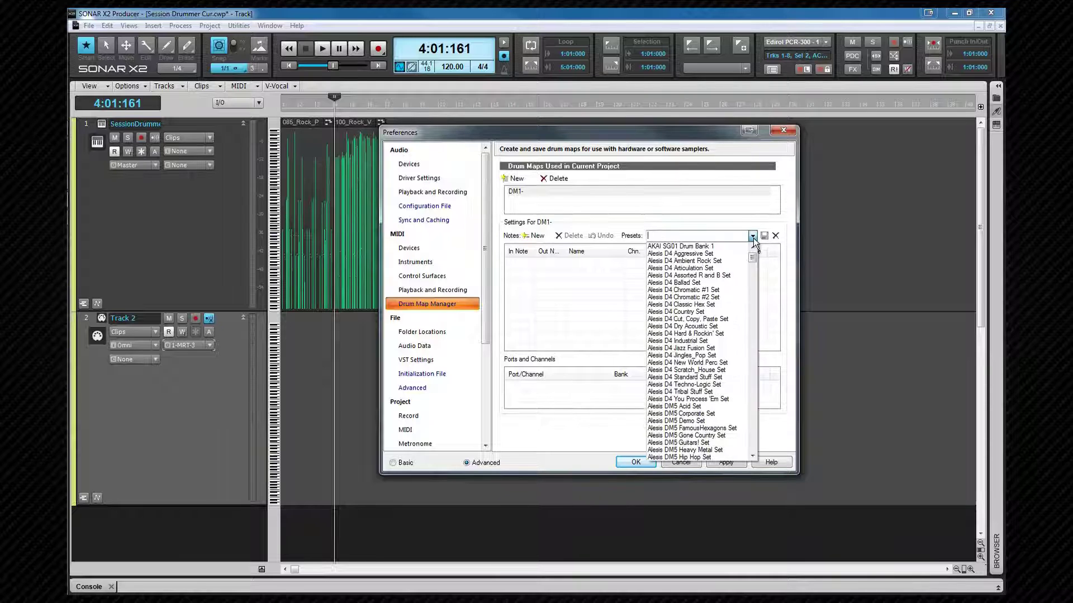
{"action": "left_click_drag", "start_coordinate": [752, 258], "coordinate": [752, 330]}
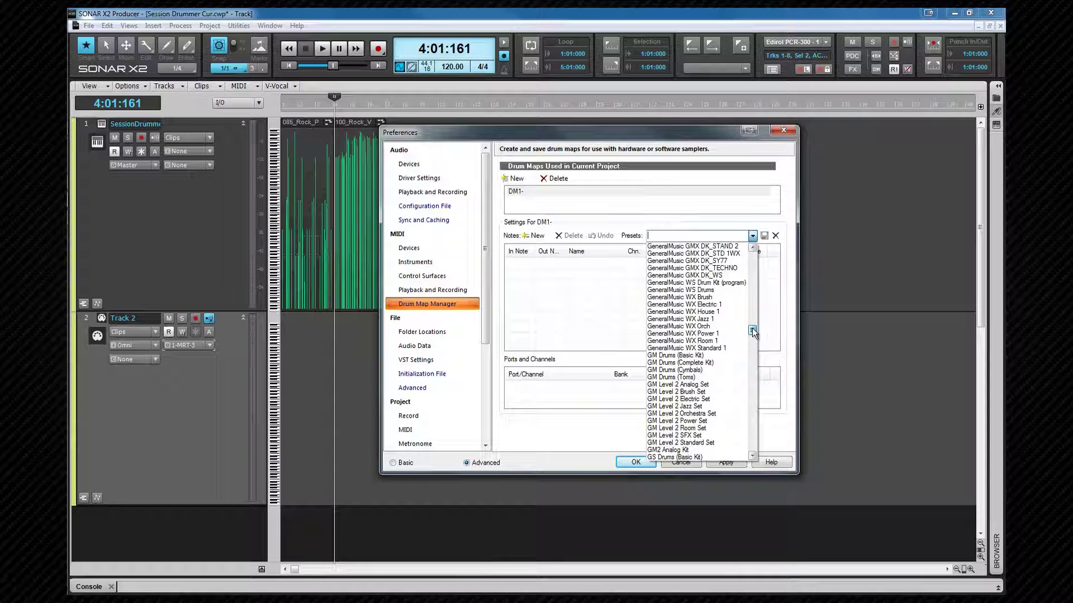
{"action": "left_click", "coordinate": [698, 356]}
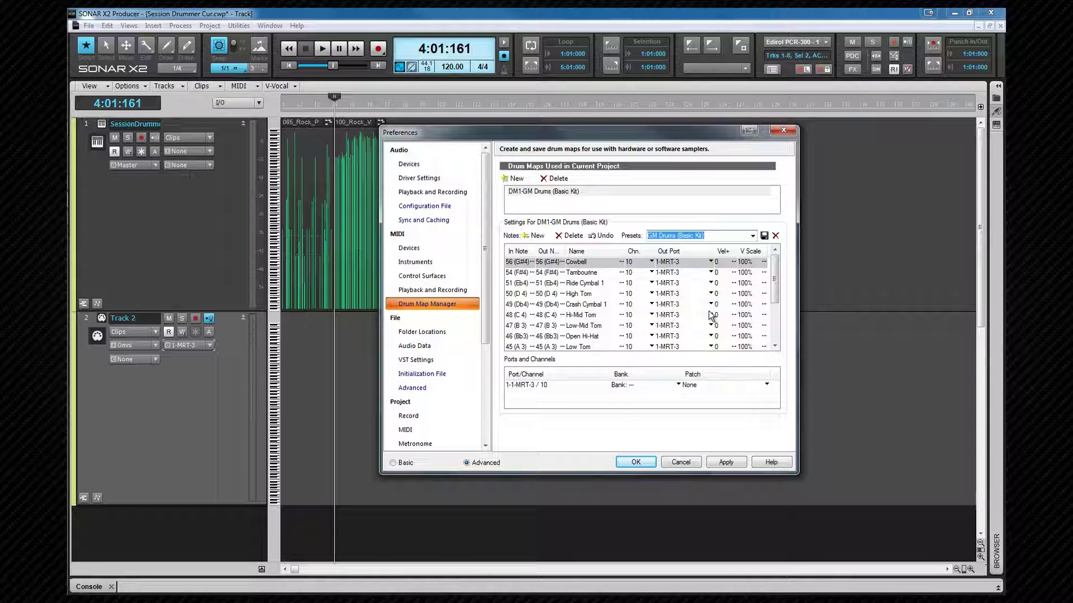
{"action": "left_click", "coordinate": [713, 263]}
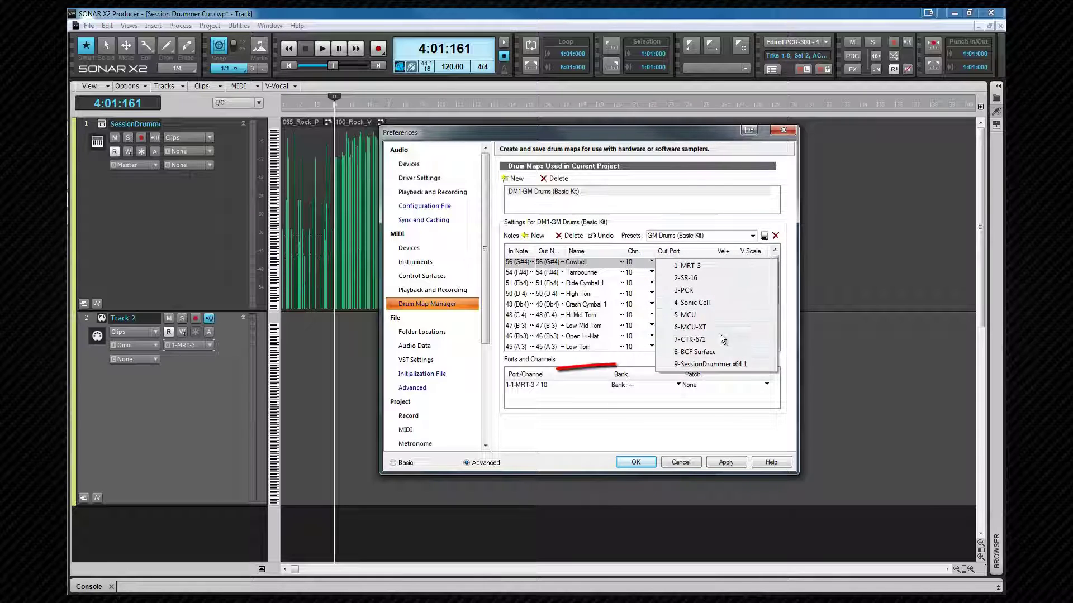
{"action": "left_click", "coordinate": [720, 364]}
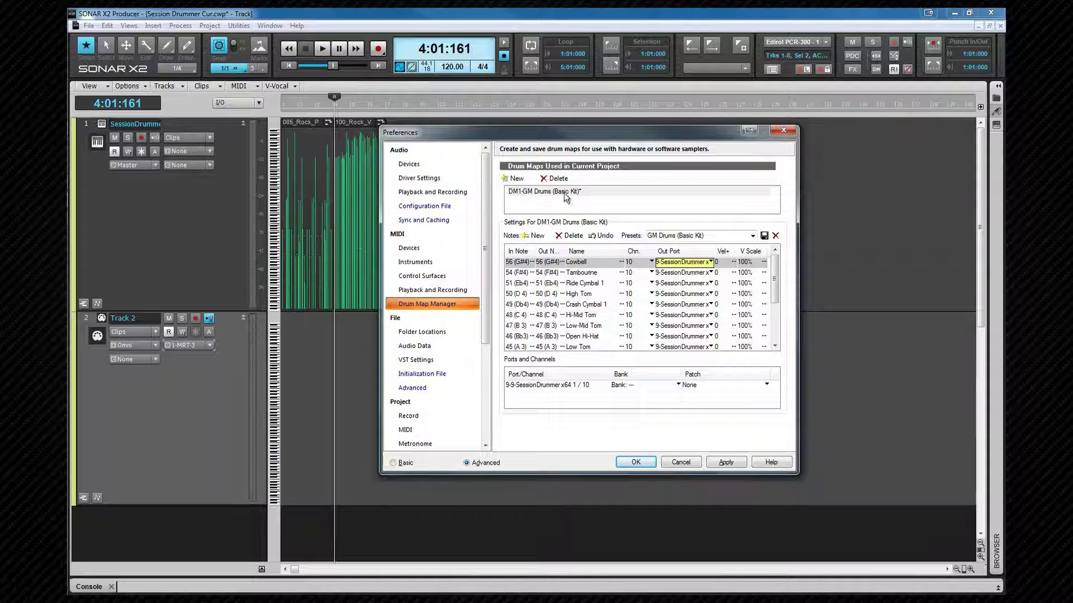
Create drum map DM2, add a note entry, and set its In Note to 36
{"action": "left_click", "coordinate": [524, 180]}
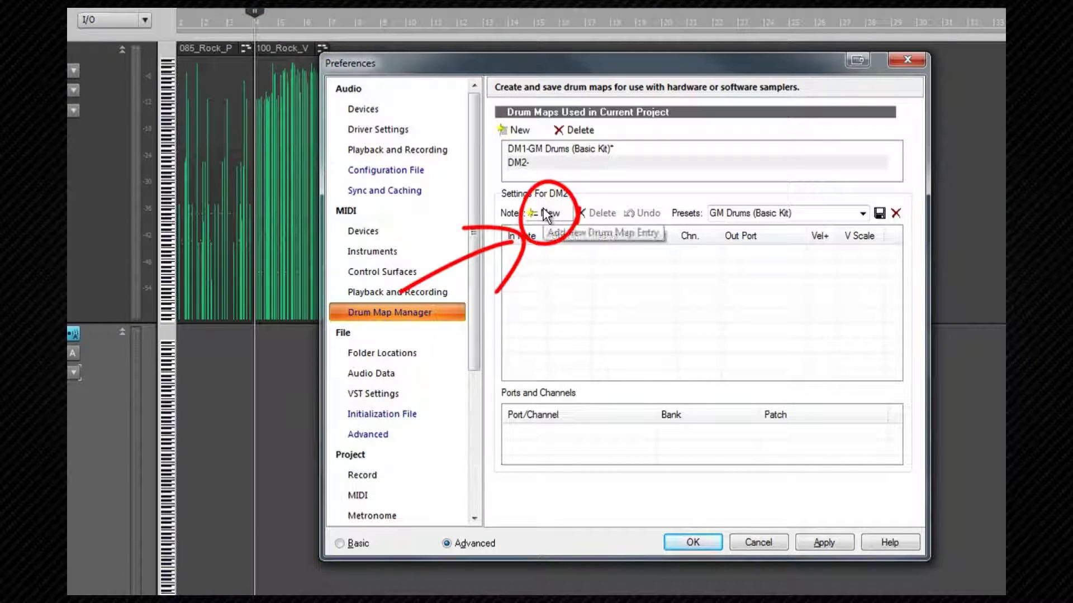
{"action": "left_click", "coordinate": [546, 214]}
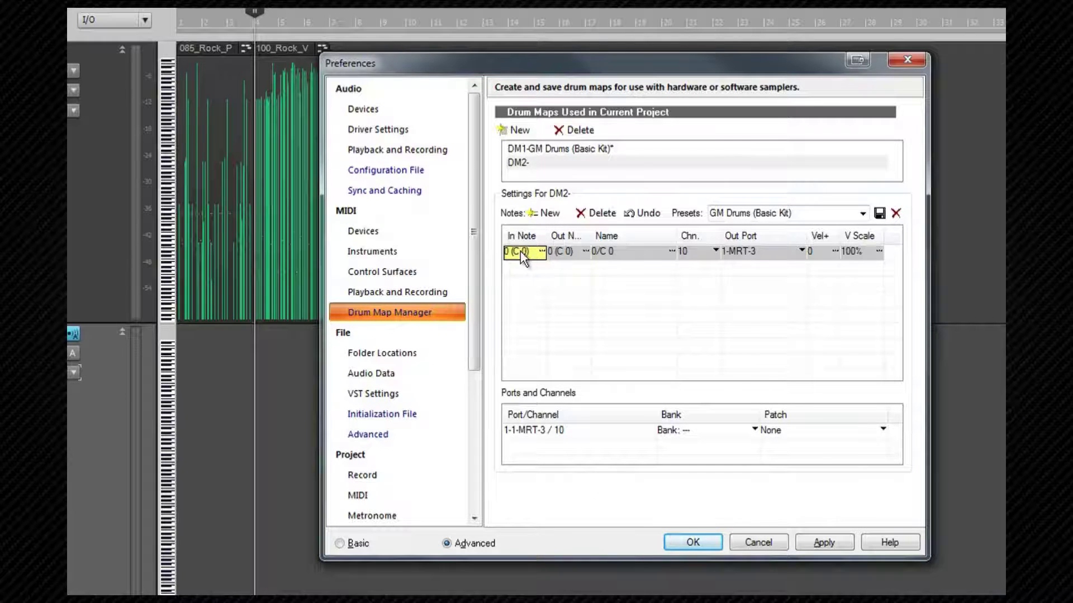
{"action": "left_click", "coordinate": [535, 251]}
{"action": "type", "text": "36"}
{"action": "left_click", "coordinate": [567, 256]}
Name note 36 Kick Drum on the Casio CTK-671 Drums bank, Room Set patch, and add another entry
{"action": "left_click", "coordinate": [609, 252]}
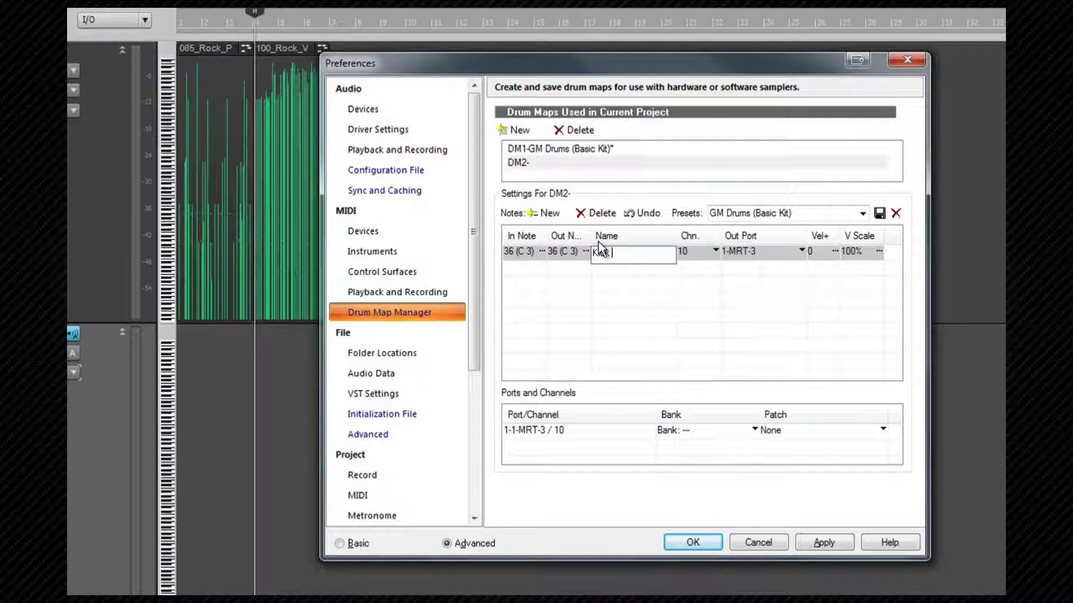
{"action": "type", "text": "Kick Drum"}
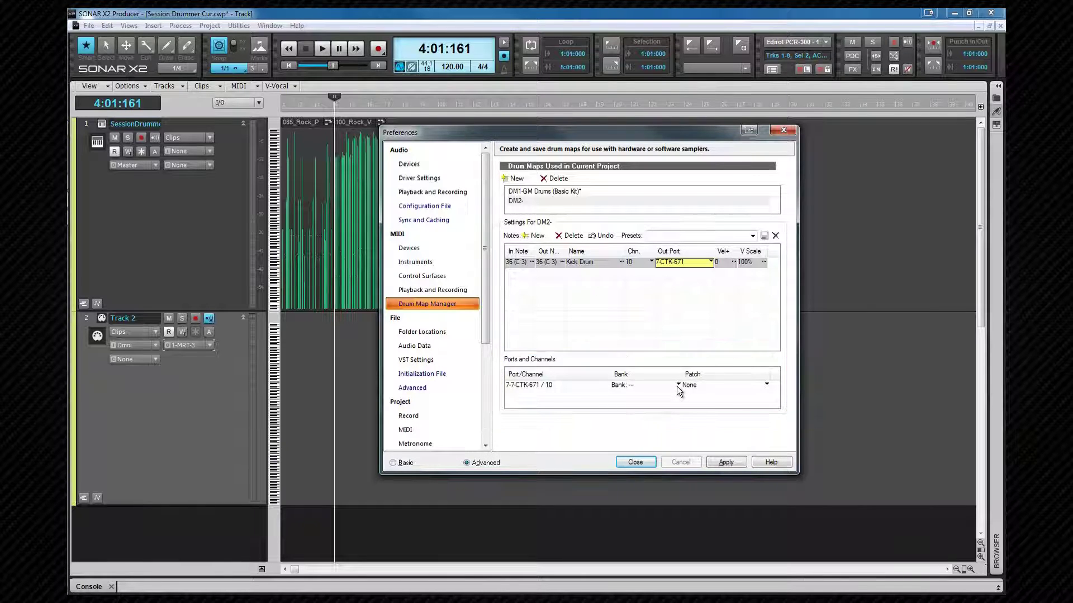
{"action": "left_click", "coordinate": [677, 386]}
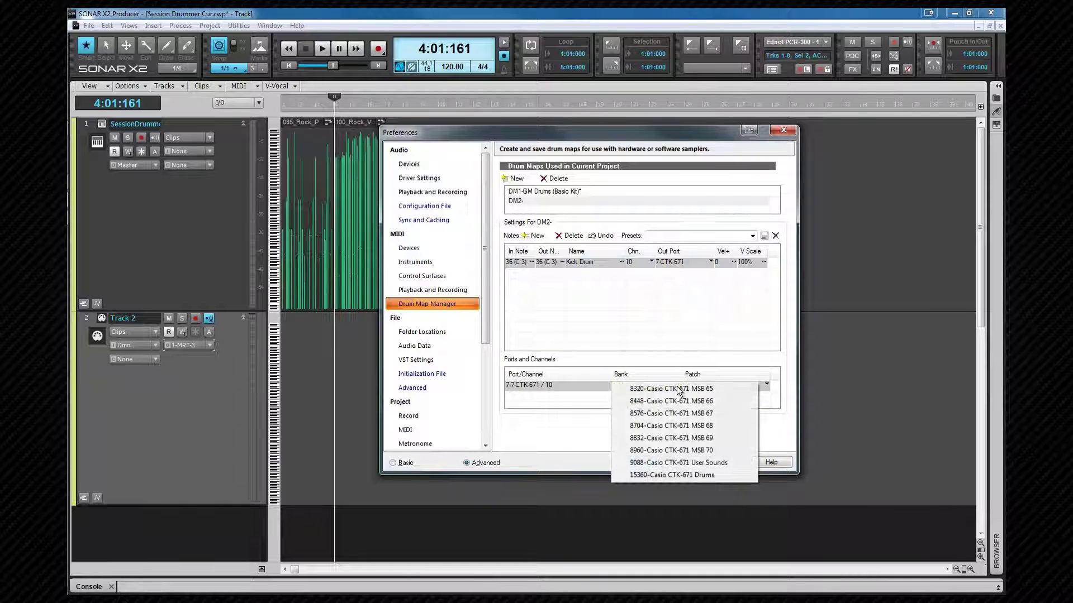
{"action": "left_click", "coordinate": [686, 475]}
{"action": "left_click", "coordinate": [724, 385]}
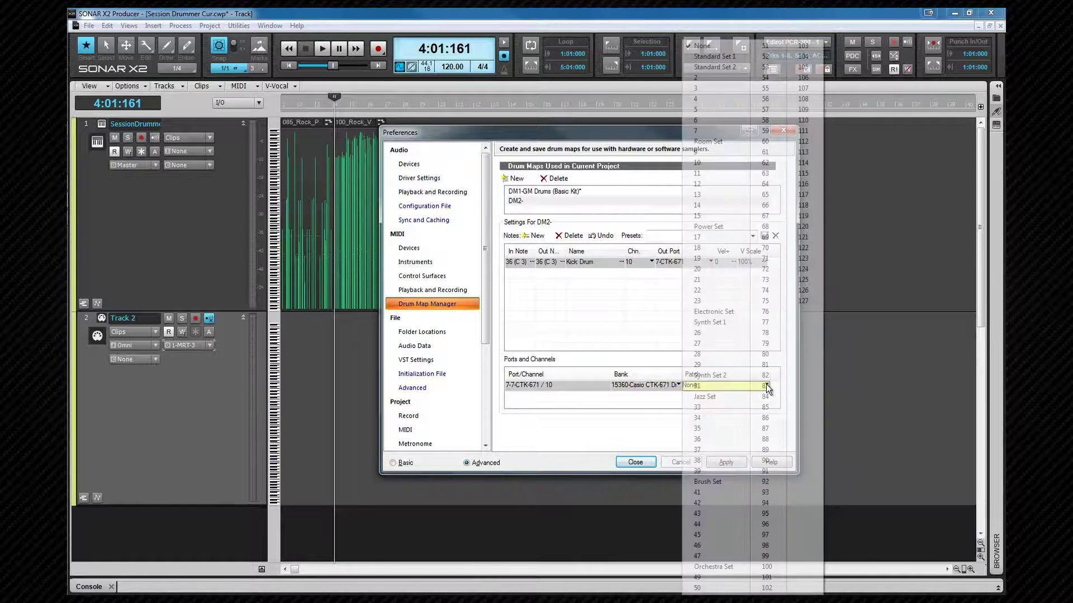
{"action": "left_click", "coordinate": [708, 141]}
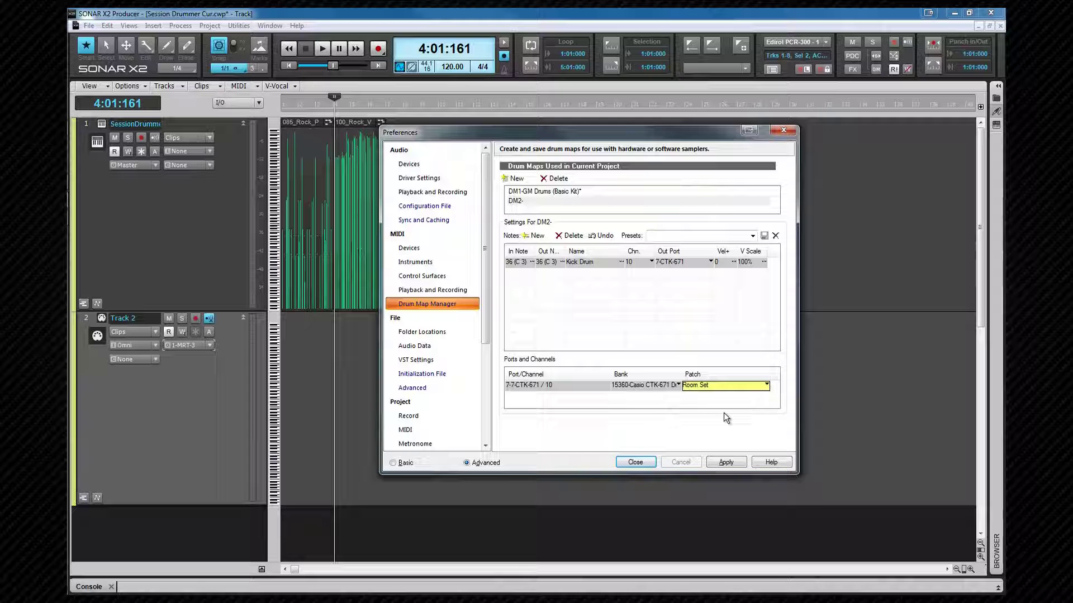
{"action": "left_click", "coordinate": [537, 236]}
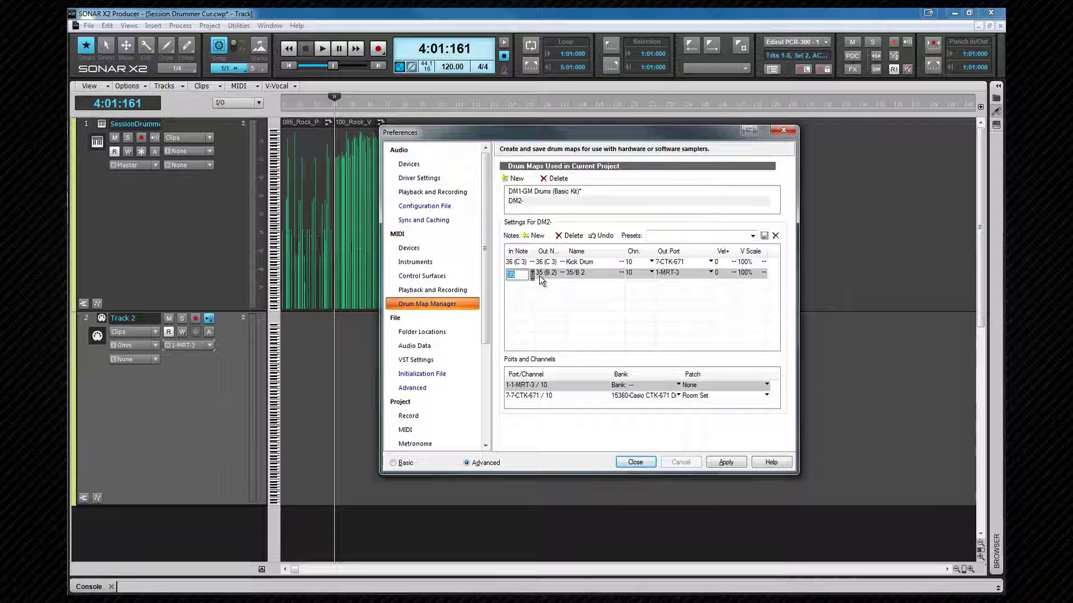
Add a Side Stick row with in/out note 37 on SessionDrummer x64 1, then enter note 51 for a new row
{"action": "key", "text": "Return"}
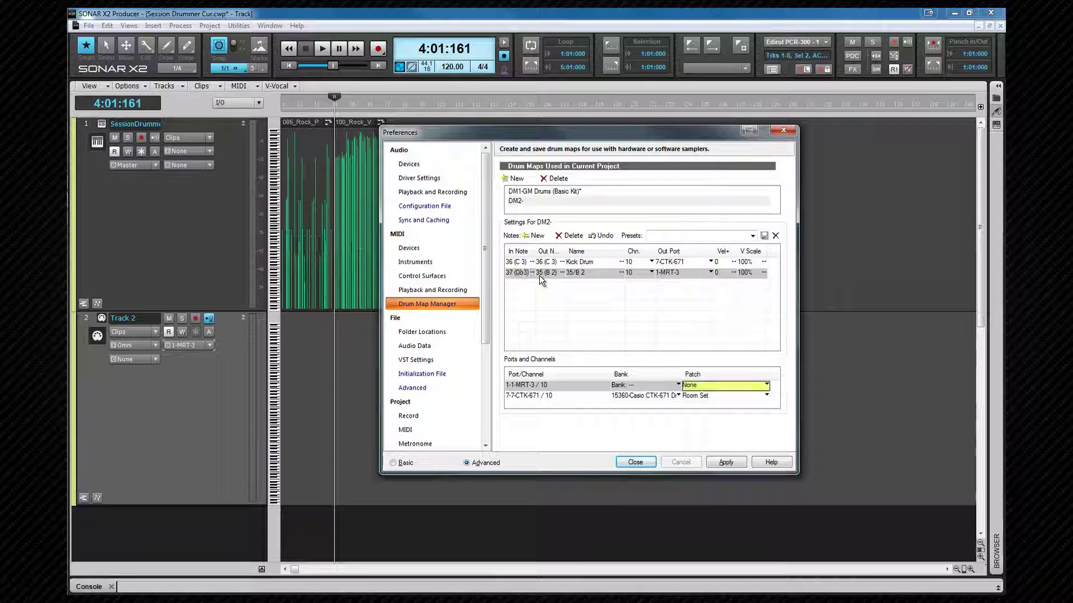
{"action": "double_click", "coordinate": [541, 274]}
{"action": "type", "text": "37"}
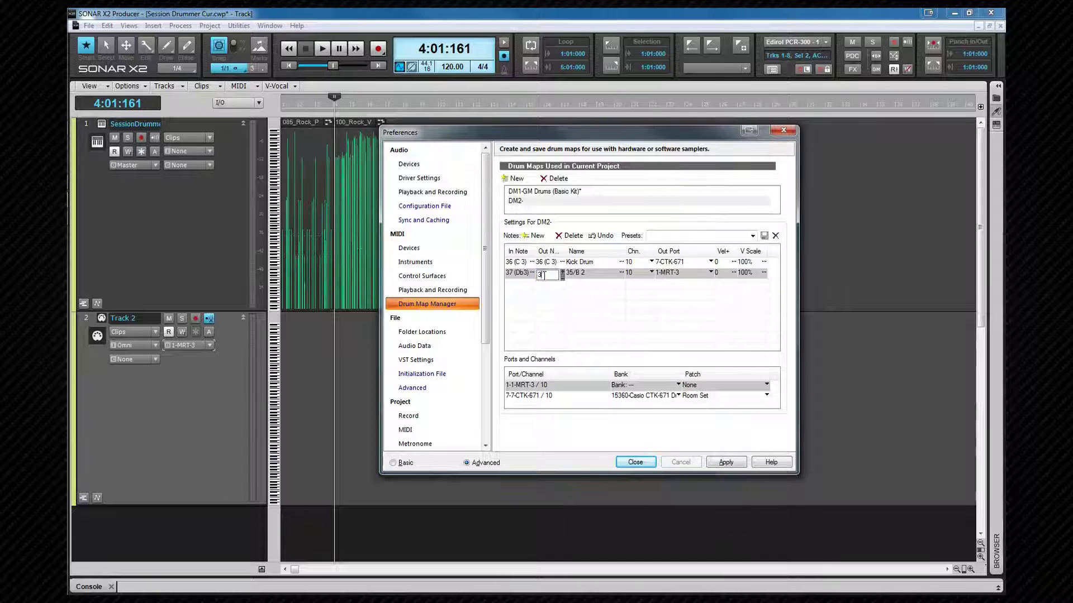
{"action": "double_click", "coordinate": [586, 273]}
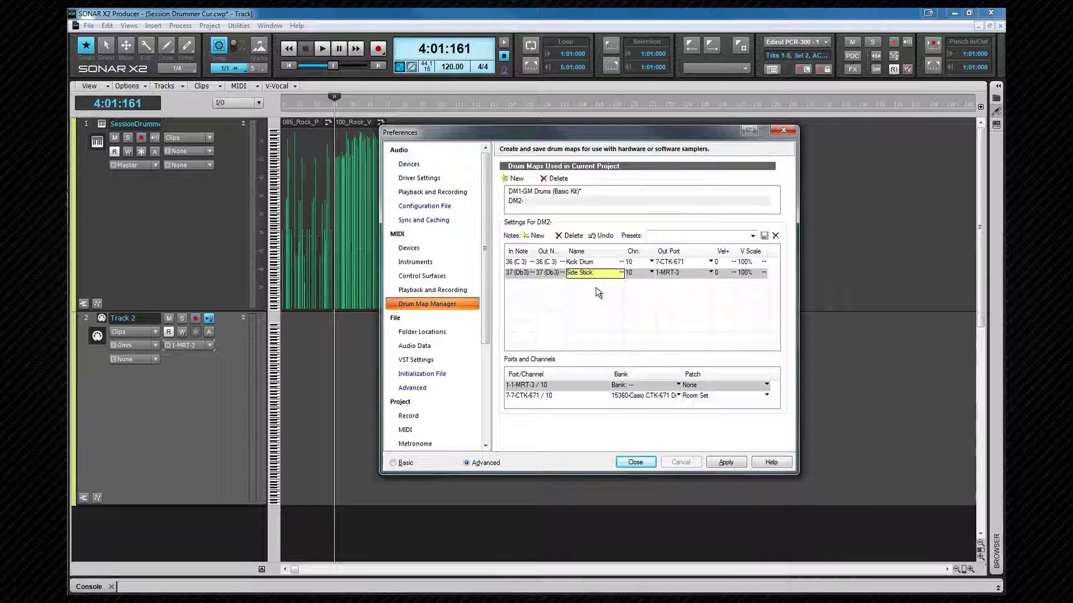
{"action": "left_click", "coordinate": [711, 273]}
{"action": "left_click", "coordinate": [682, 375]}
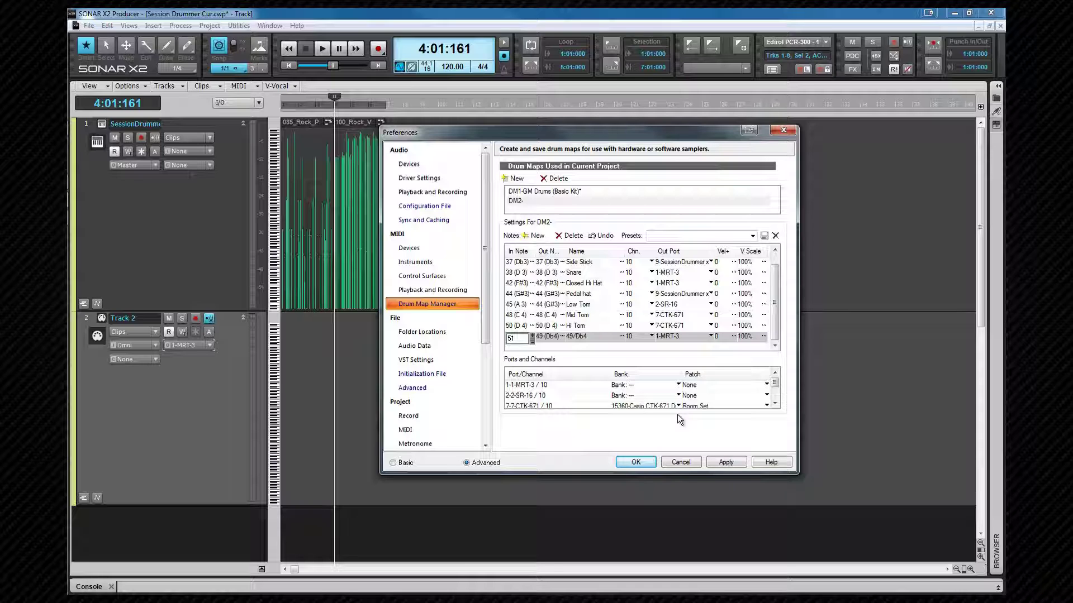
{"action": "key", "text": "Return"}
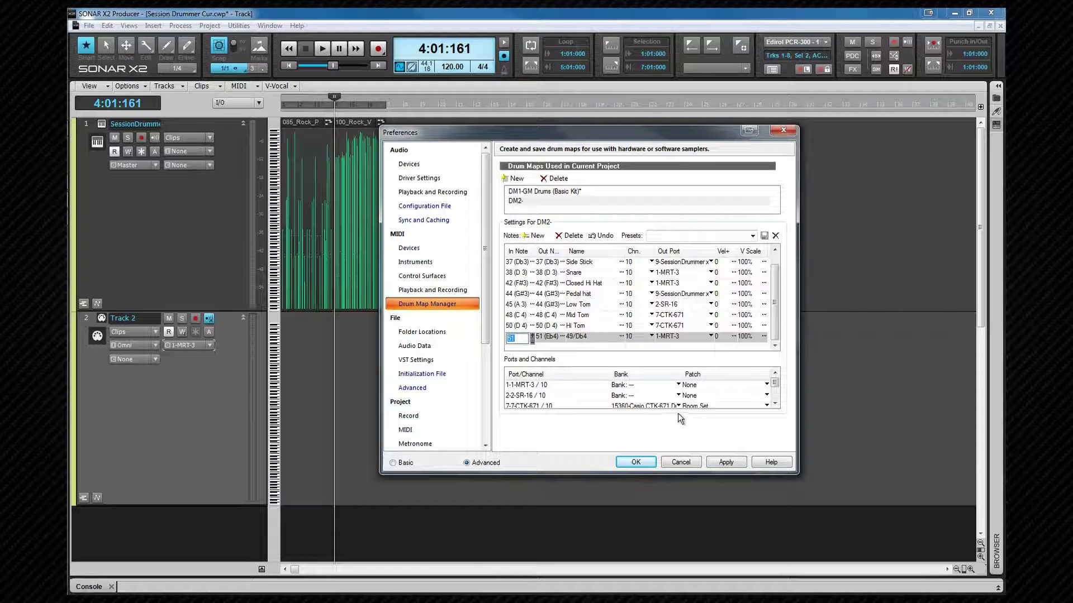
Route the note-51 Ride entry to 2-SR-16 and move it just below Closed Hi Hat
{"action": "left_click", "coordinate": [548, 342]}
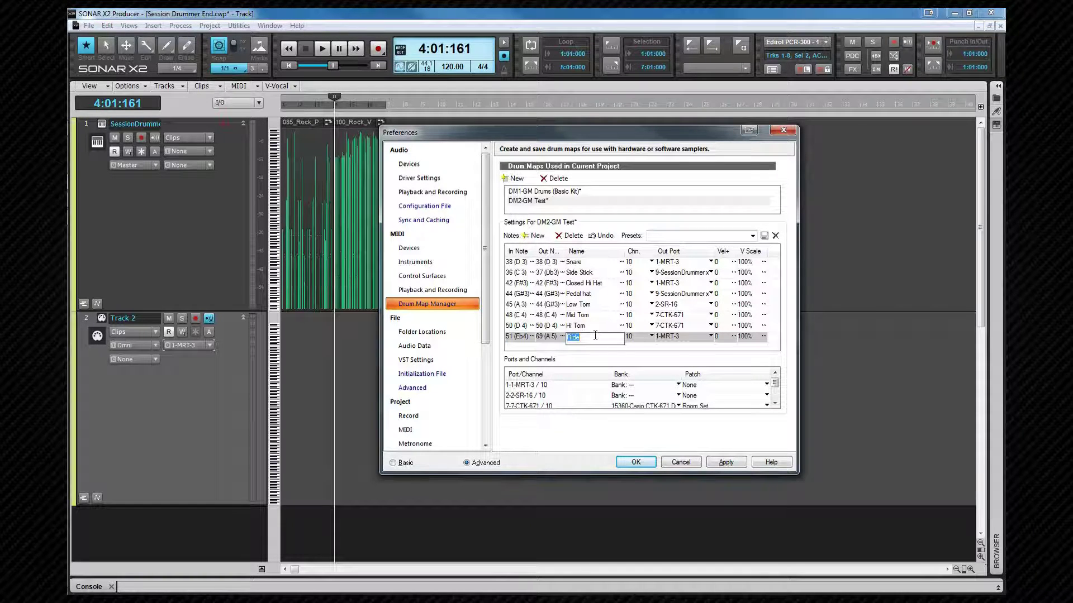
{"action": "left_click", "coordinate": [711, 336]}
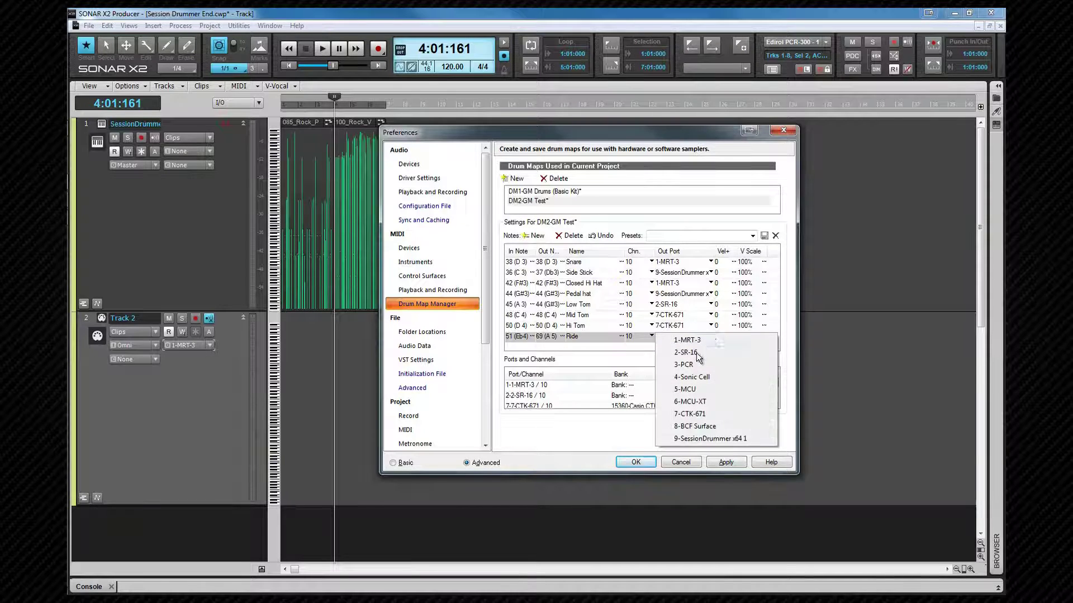
{"action": "left_click", "coordinate": [696, 353]}
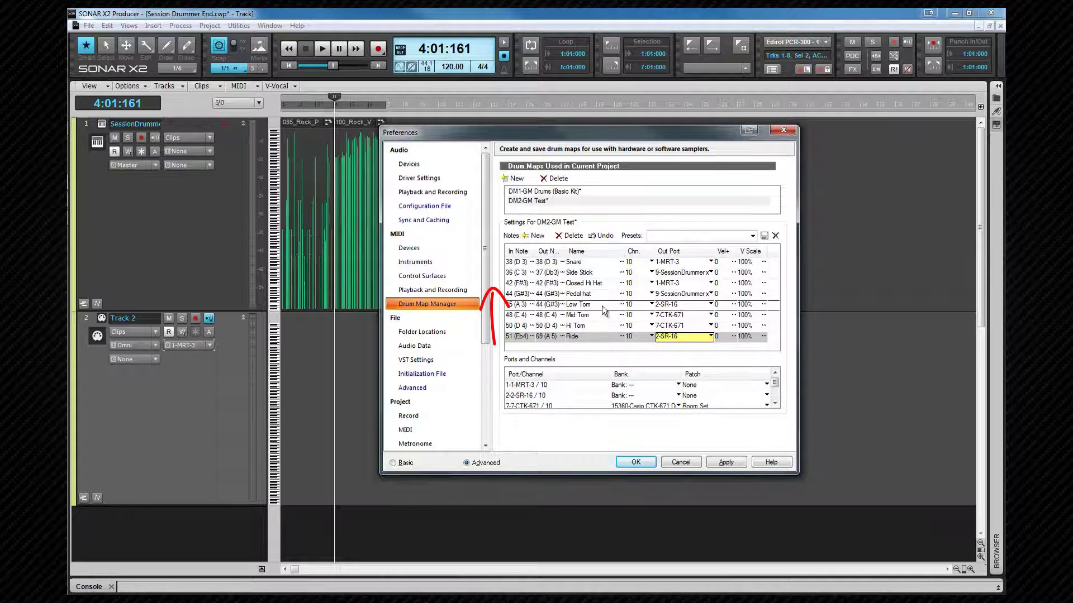
{"action": "left_click_drag", "start_coordinate": [602, 306], "coordinate": [601, 298]}
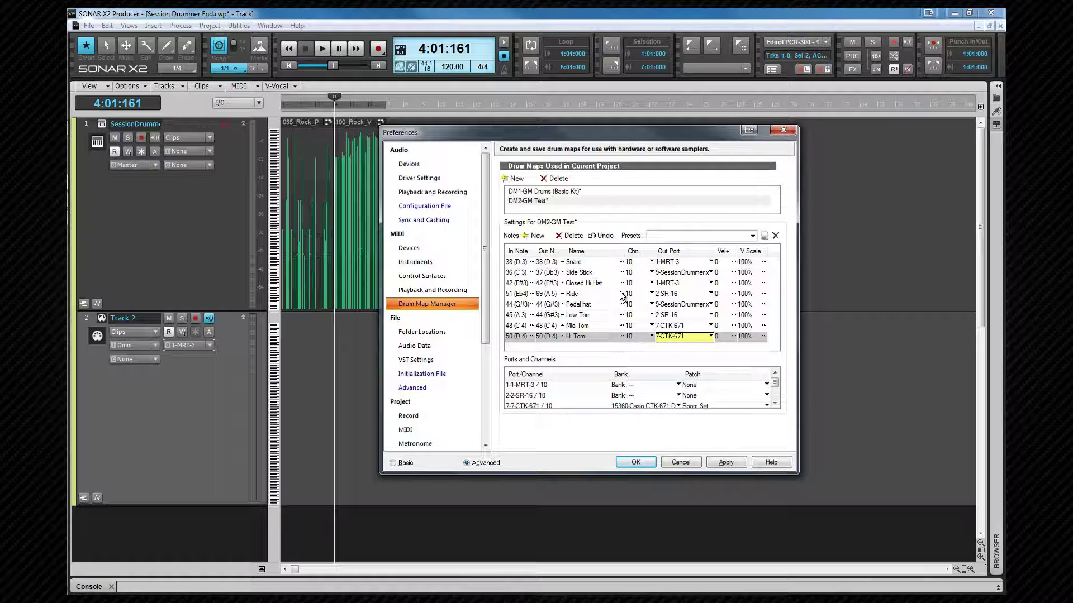
{"action": "left_click", "coordinate": [662, 235]}
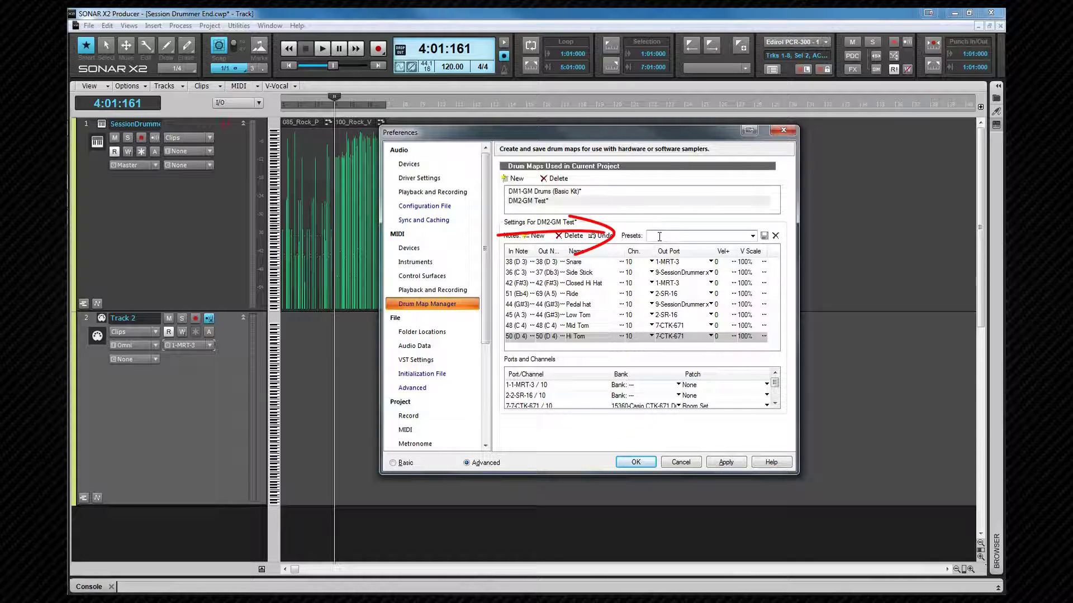
Save the DM2 drum map as preset 'The Kit' and close Preferences with OK
{"action": "type", "text": "The Kit"}
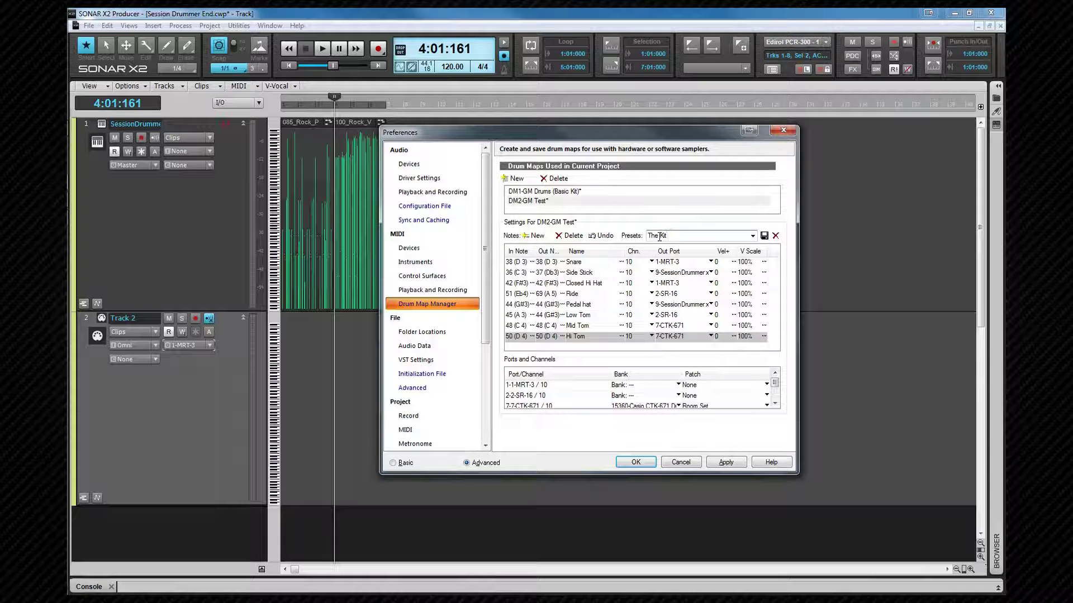
{"action": "left_click", "coordinate": [764, 236]}
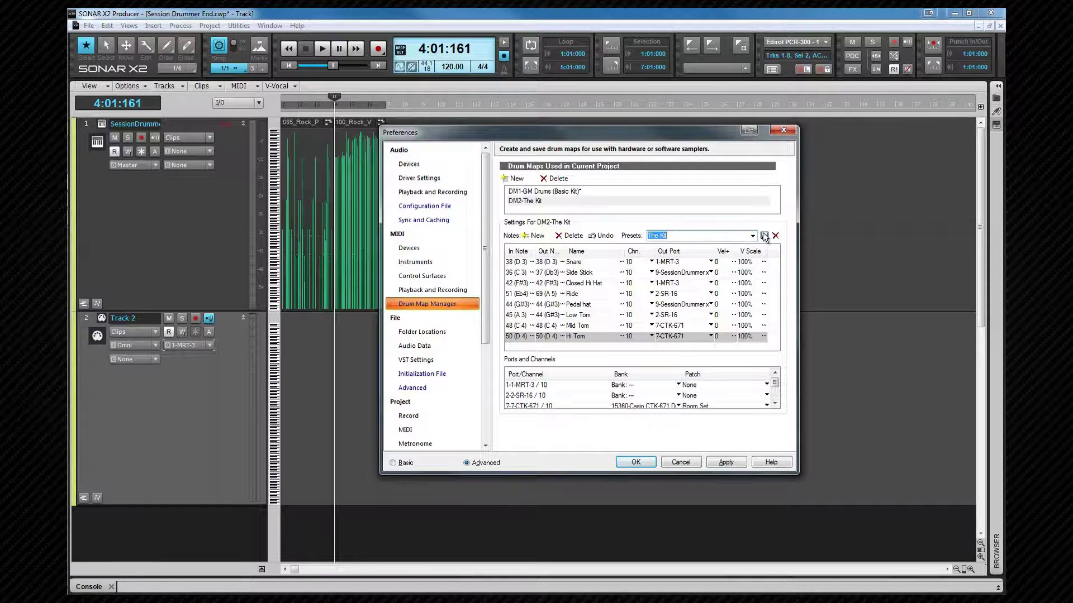
{"action": "left_click", "coordinate": [637, 460]}
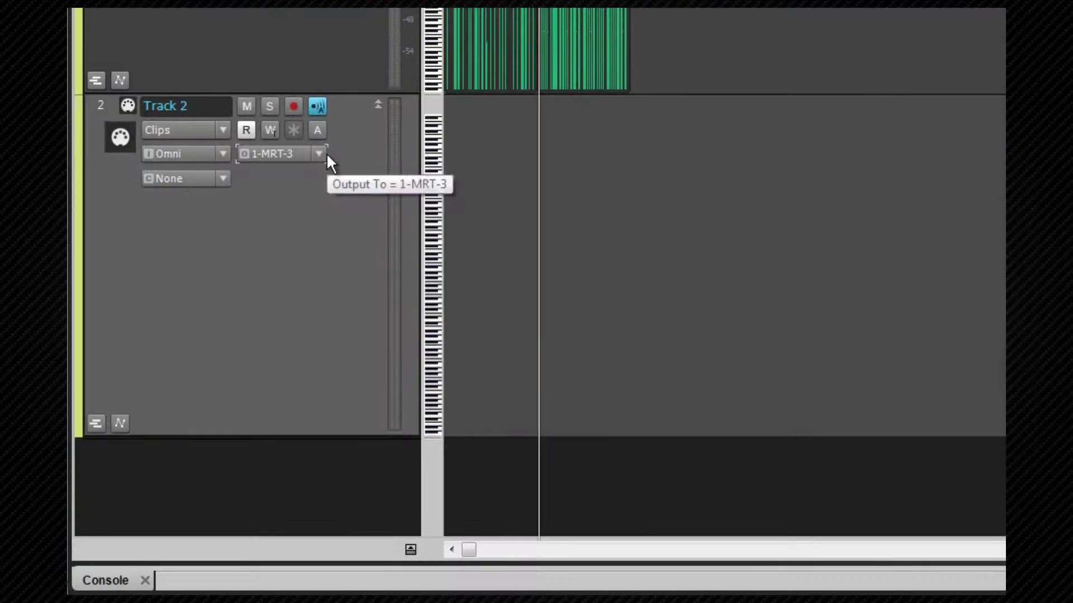
{"action": "left_click", "coordinate": [215, 345]}
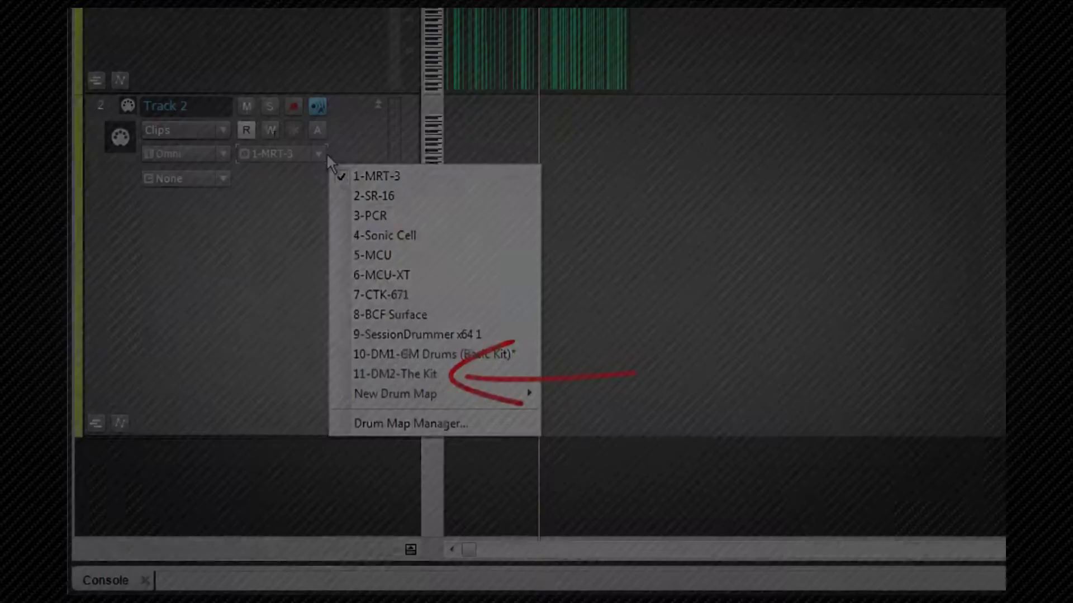
Set Track 2's output to 11-DM2-The Kit and move the first rock pattern clip onto Track 2
{"action": "left_click", "coordinate": [395, 374]}
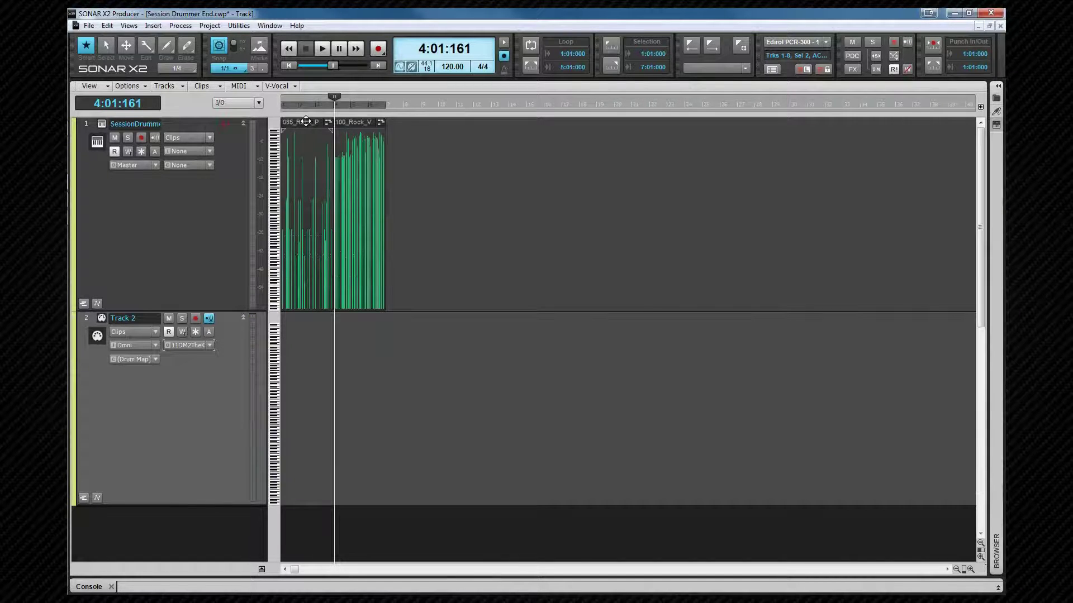
{"action": "left_click", "coordinate": [307, 178]}
{"action": "left_click_drag", "start_coordinate": [311, 228], "coordinate": [303, 351]}
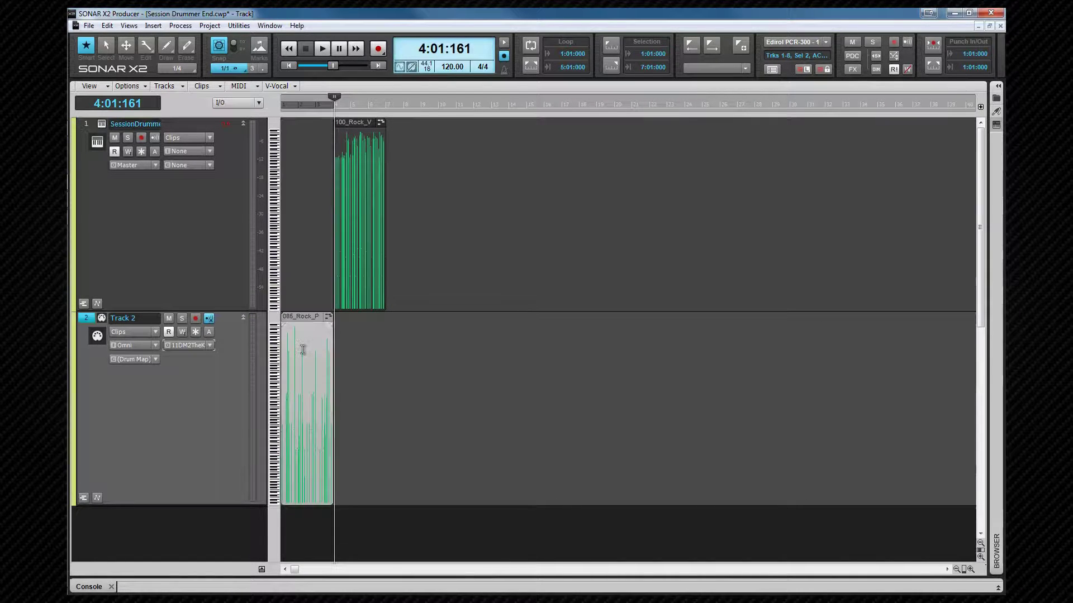
Play the project from the start, then stop playback
{"action": "key", "text": "ctrl+Home"}
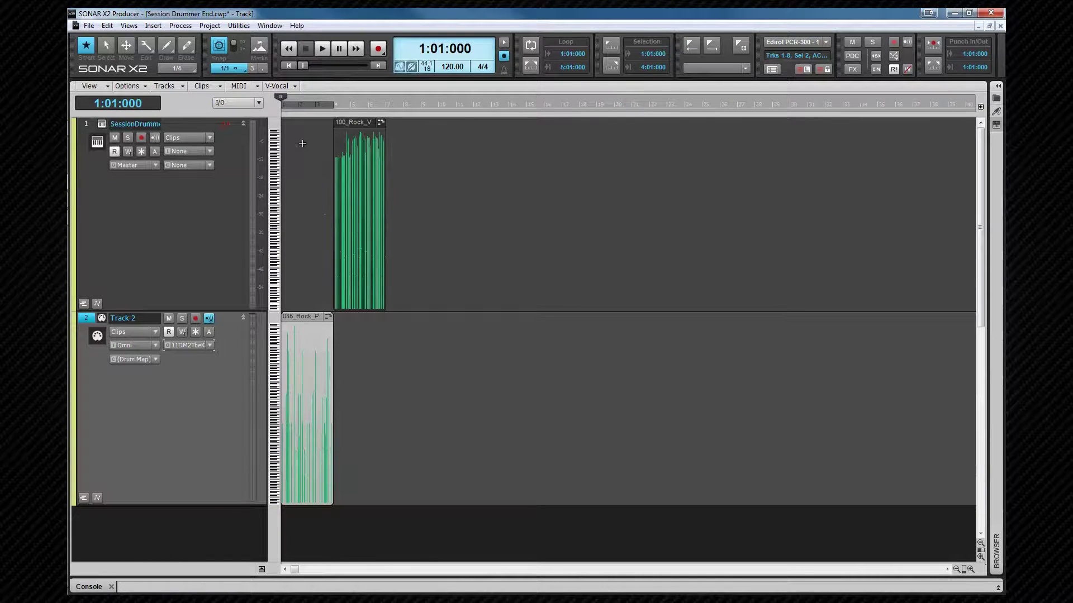
{"action": "key", "text": "space"}
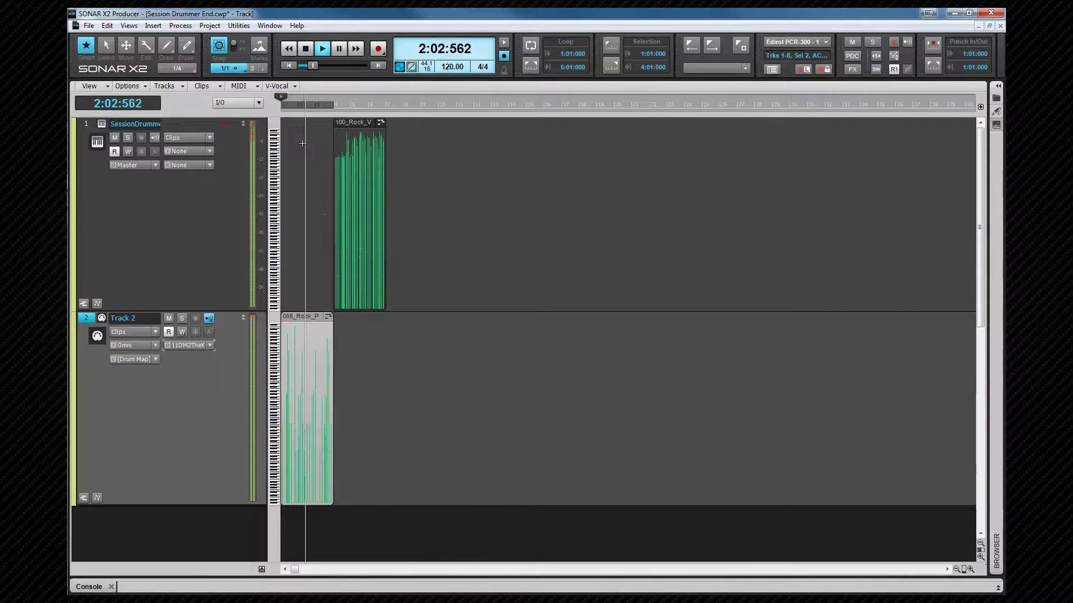
{"action": "key", "text": "space"}
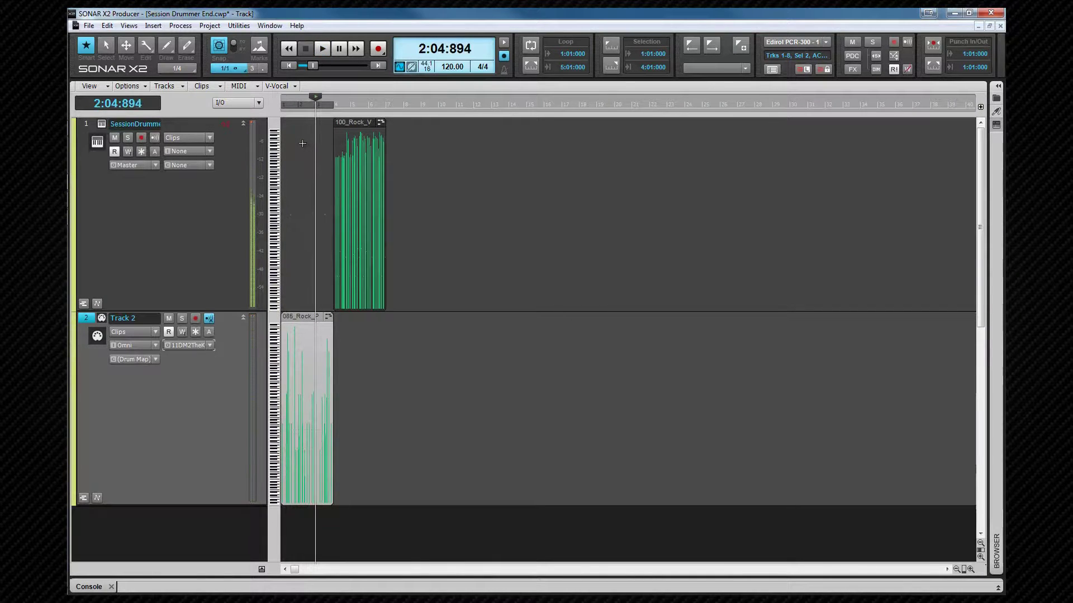